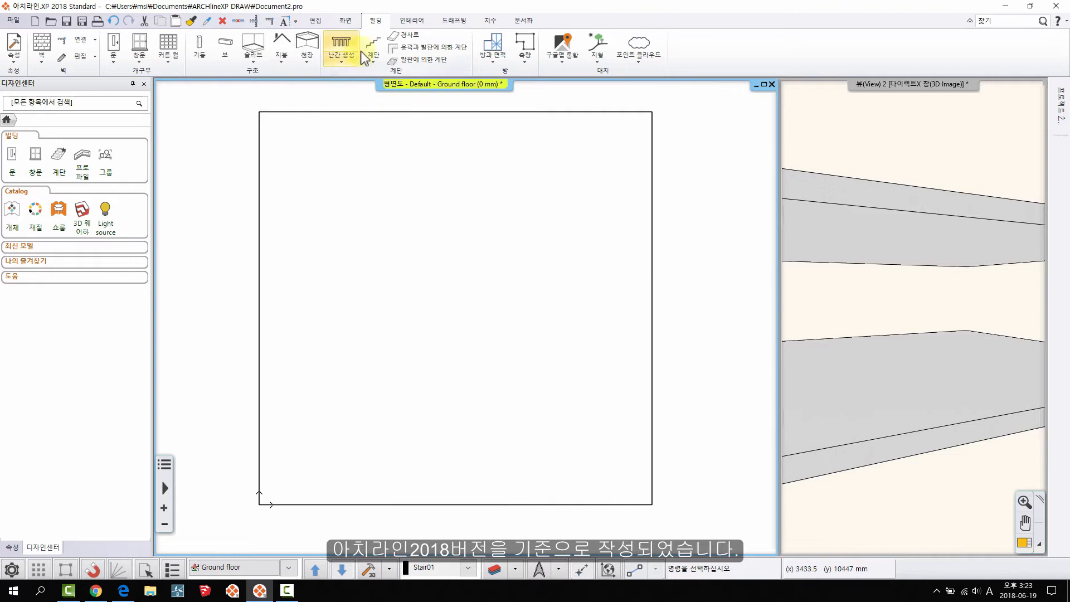
{"action": "left_click", "coordinate": [374, 54]}
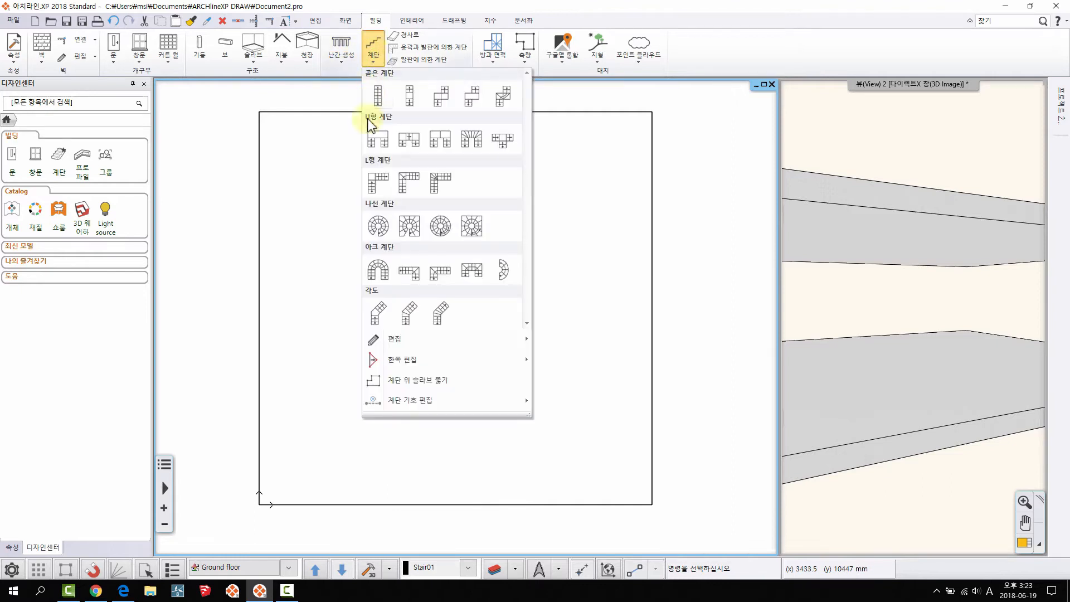
{"action": "left_click", "coordinate": [573, 179]}
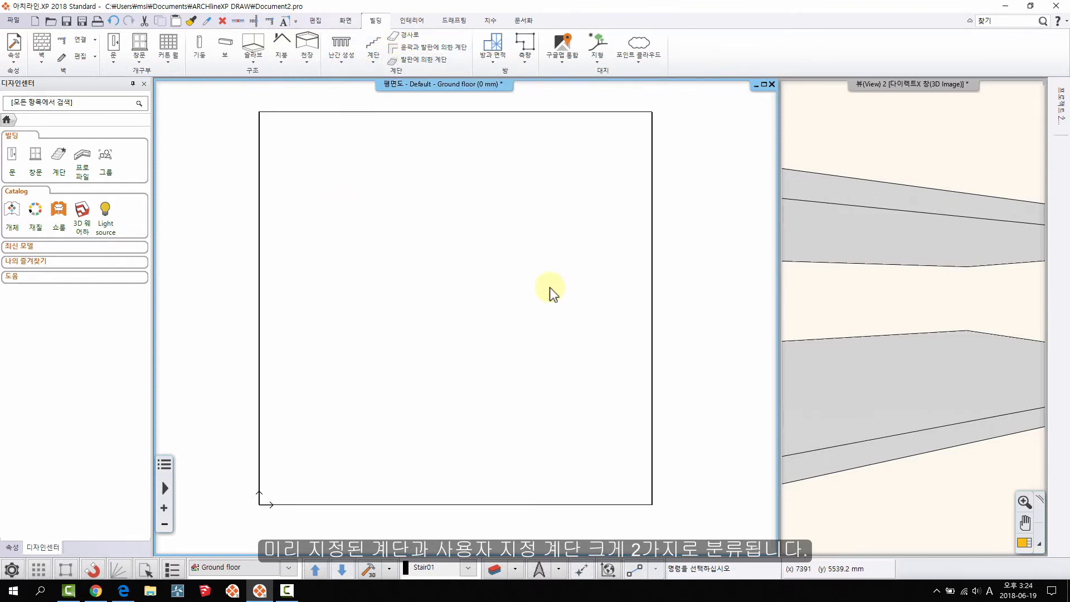
{"action": "left_click", "coordinate": [874, 346]}
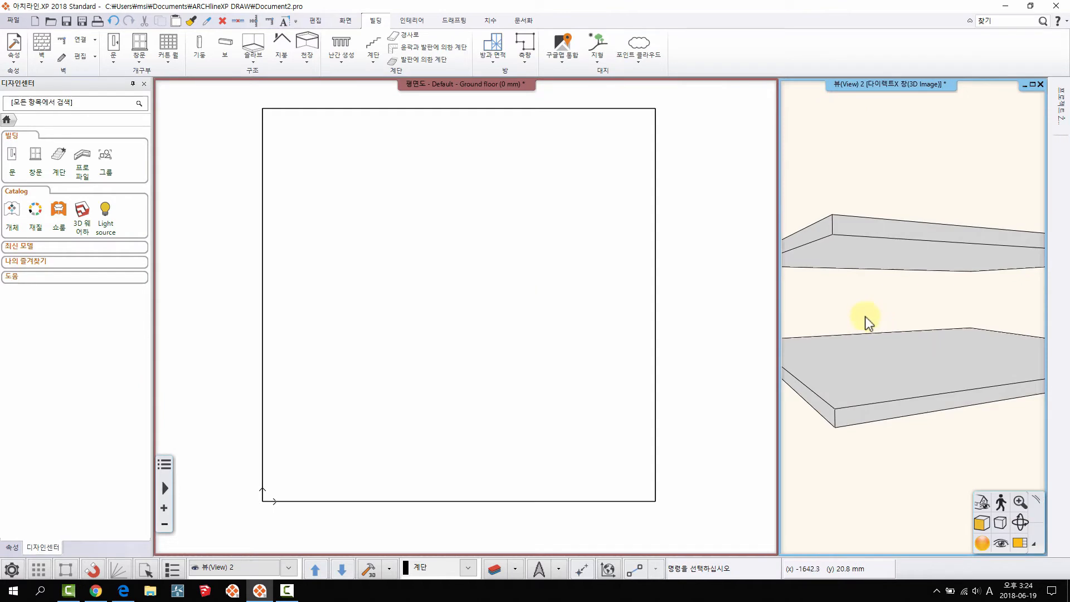
{"action": "middle_click_drag", "start_coordinate": [865, 316], "coordinate": [846, 314]}
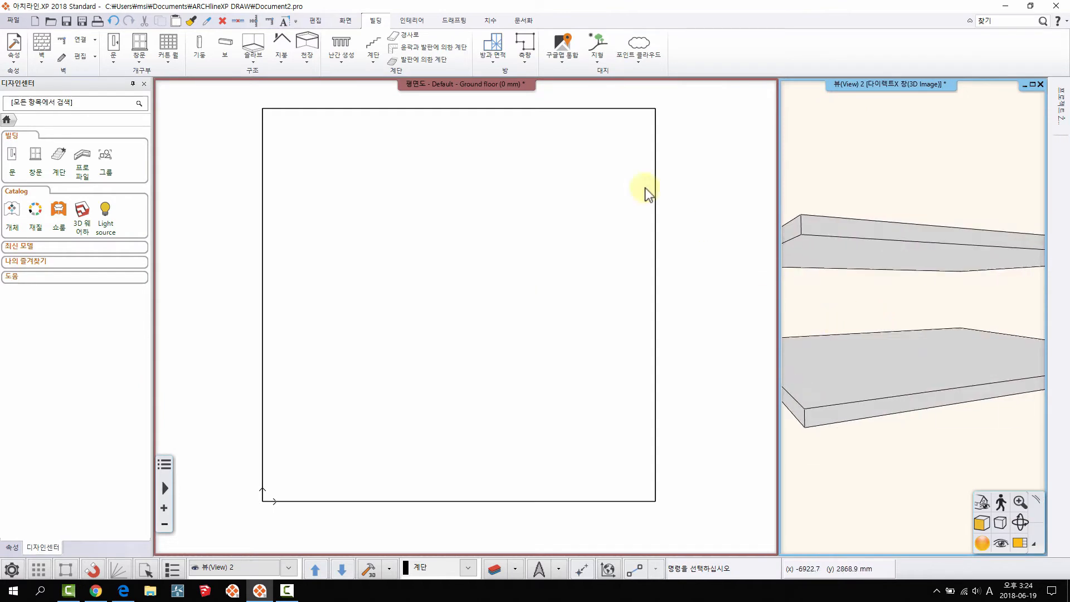
Draw a 1000 mm wide straight stair in the stair wood style, running up the plan inside the slab outline.
{"action": "left_click", "coordinate": [375, 58]}
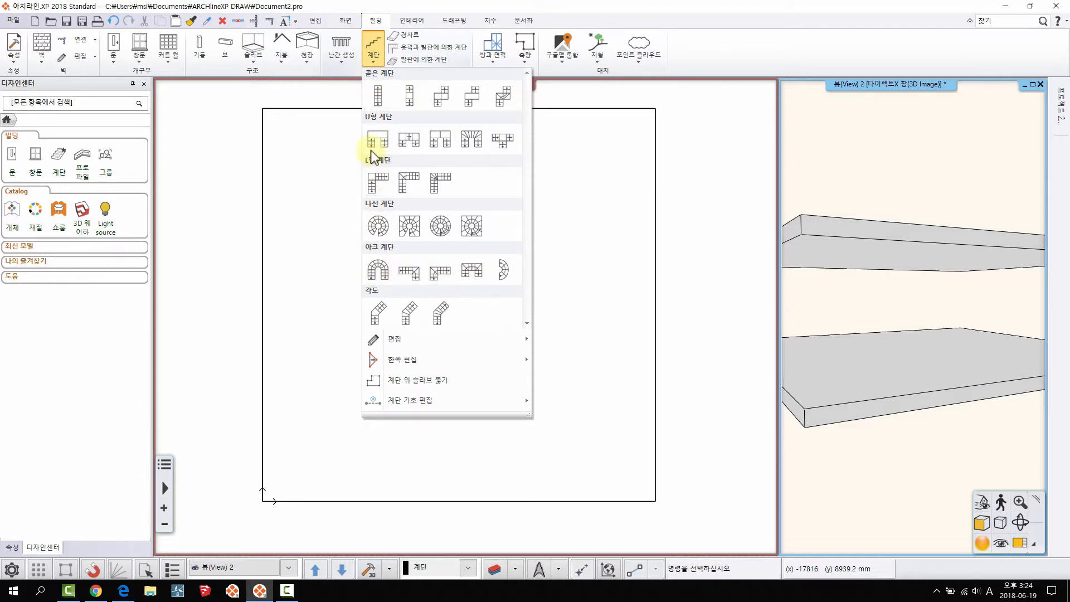
{"action": "left_click", "coordinate": [385, 107]}
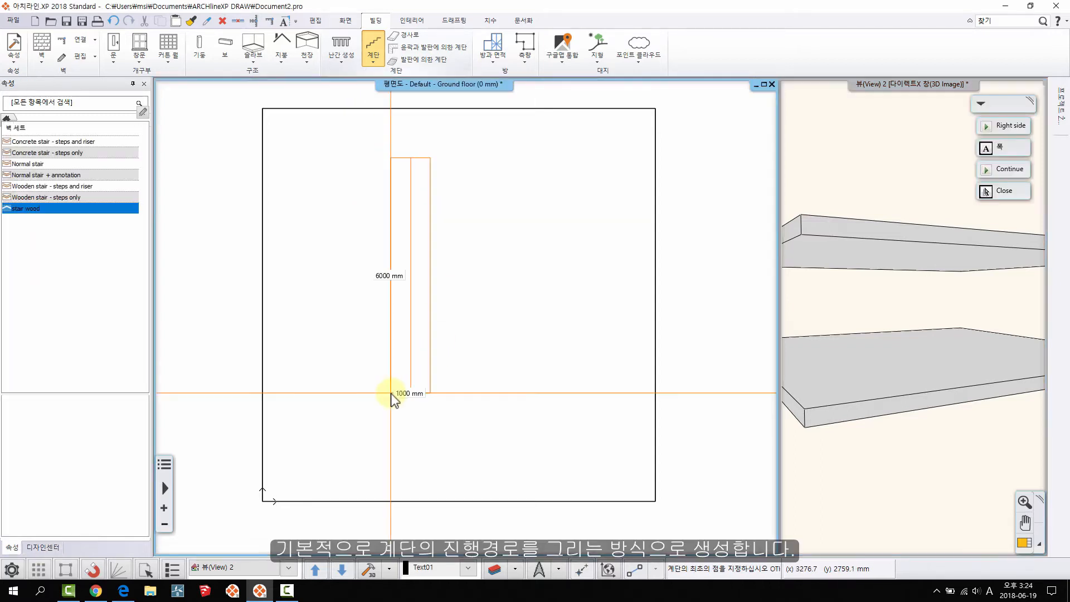
{"action": "left_click", "coordinate": [390, 393]}
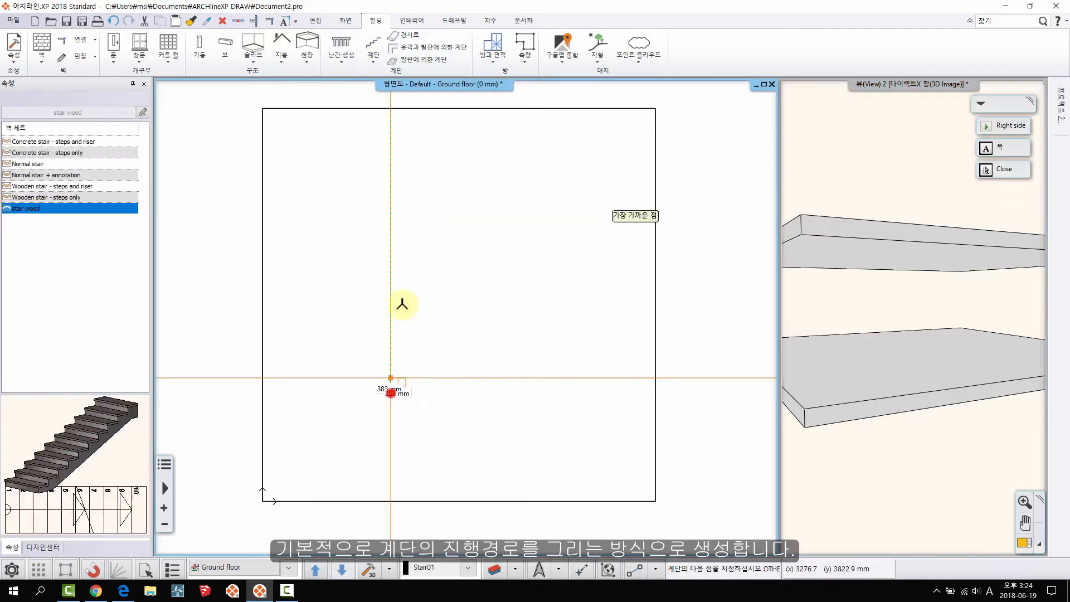
{"action": "left_click", "coordinate": [388, 185]}
Delete the straight stair from the ground floor plan.
{"action": "right_click", "coordinate": [433, 184]}
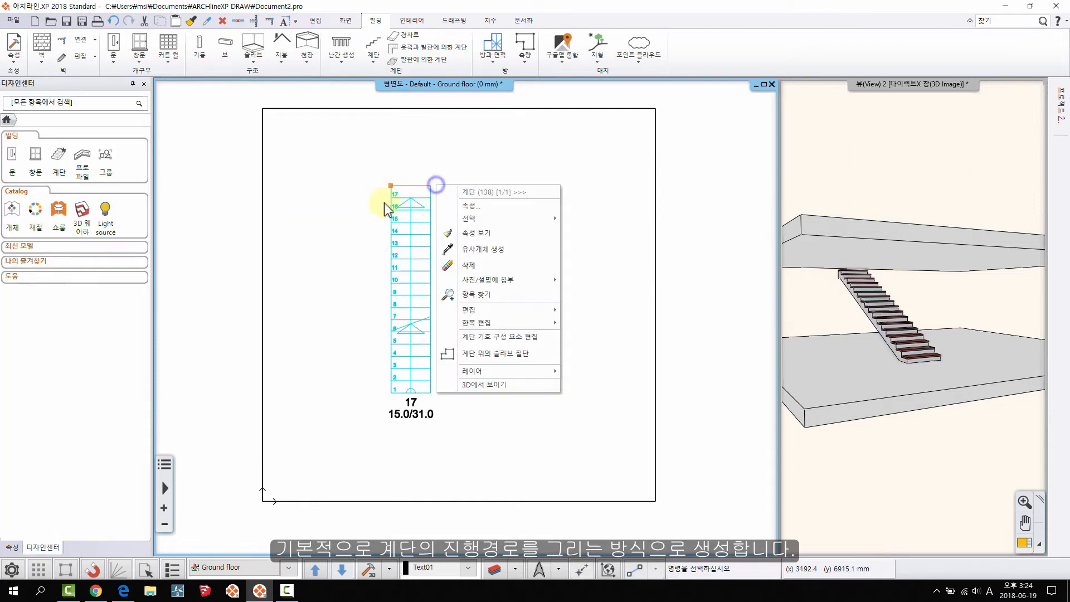
{"action": "left_click", "coordinate": [332, 190]}
{"action": "left_click", "coordinate": [356, 273]}
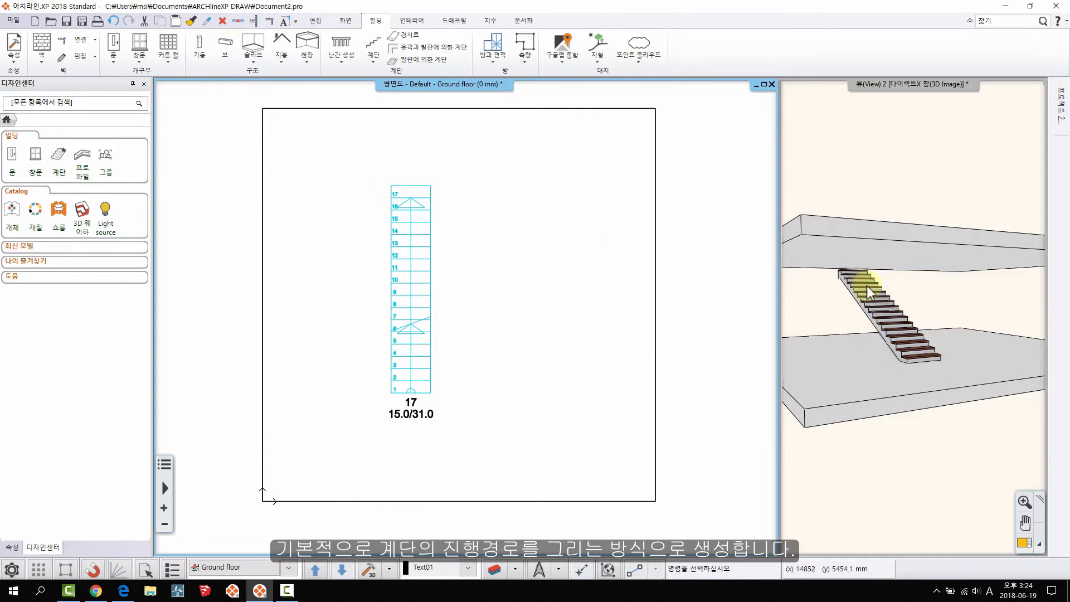
{"action": "middle_click_drag", "start_coordinate": [505, 311], "coordinate": [514, 319]}
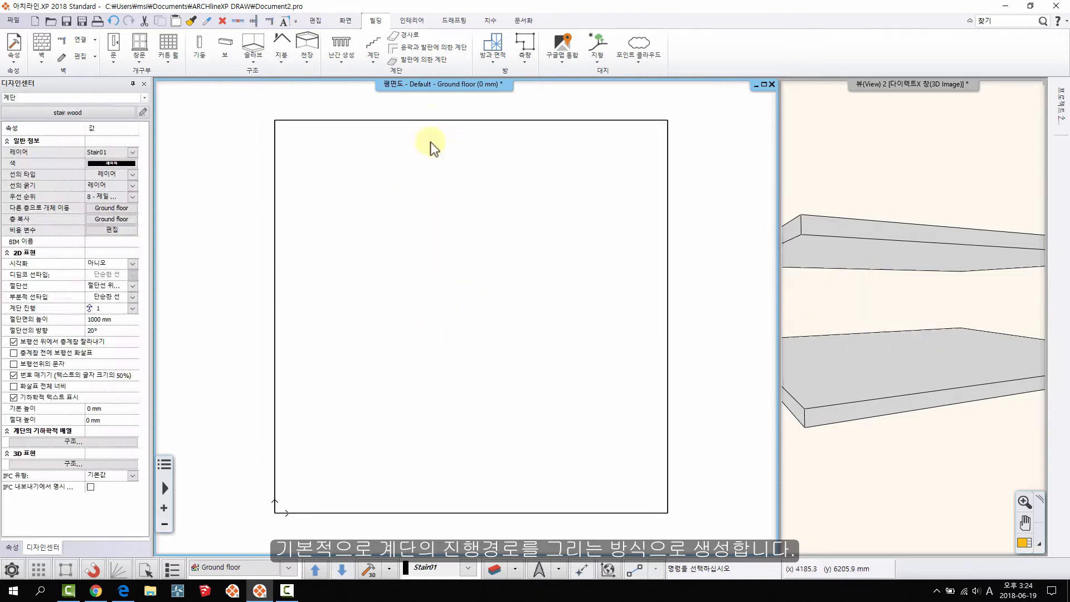
Draw a 1000 mm wide U-shaped stair in the stair wood style, with a 3500 mm first side and a 2500 mm landing side.
{"action": "left_click", "coordinate": [372, 56]}
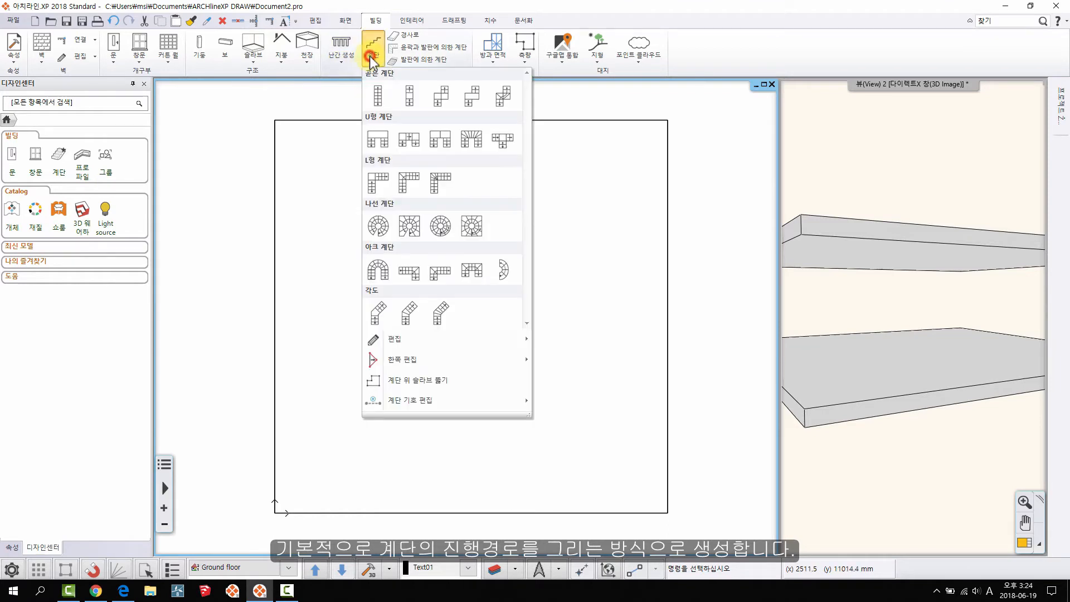
{"action": "left_click", "coordinate": [376, 142]}
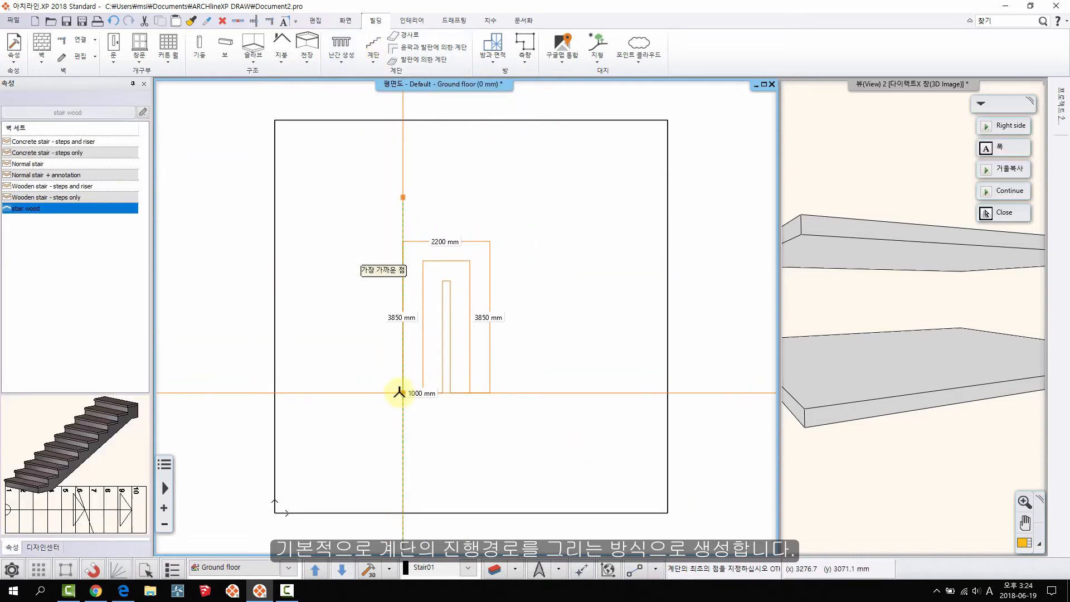
{"action": "left_click", "coordinate": [392, 423]}
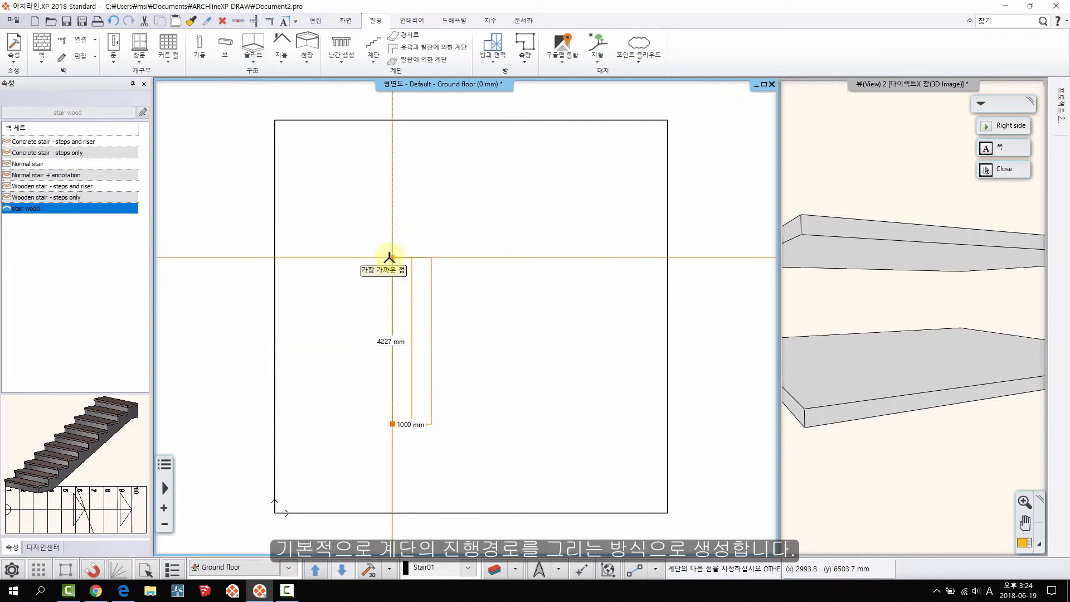
{"action": "type", "text": "300"}
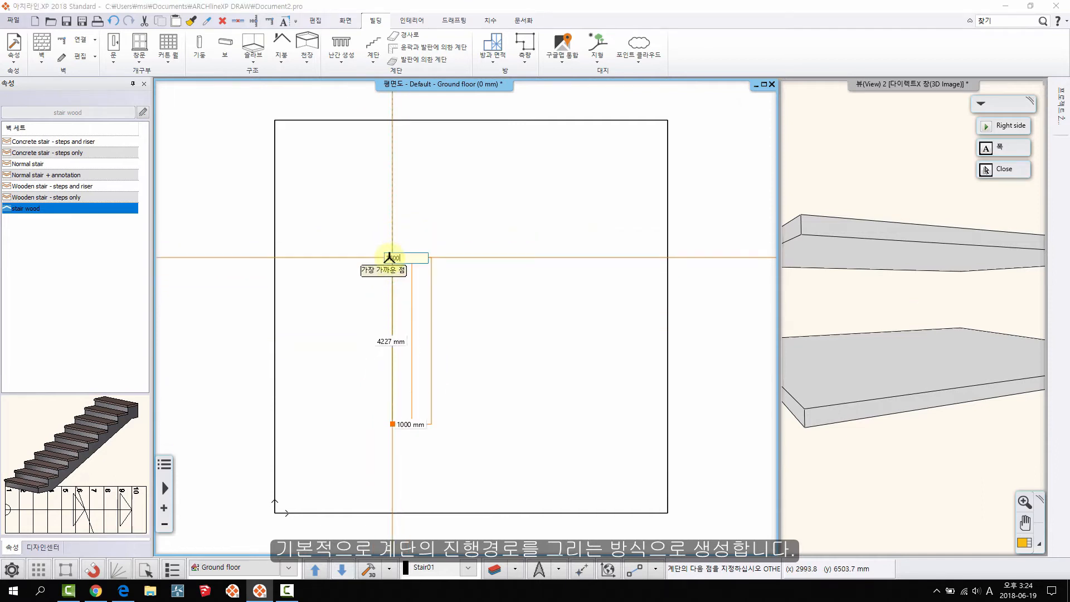
{"action": "type", "text": "500"}
{"action": "key", "text": "Return"}
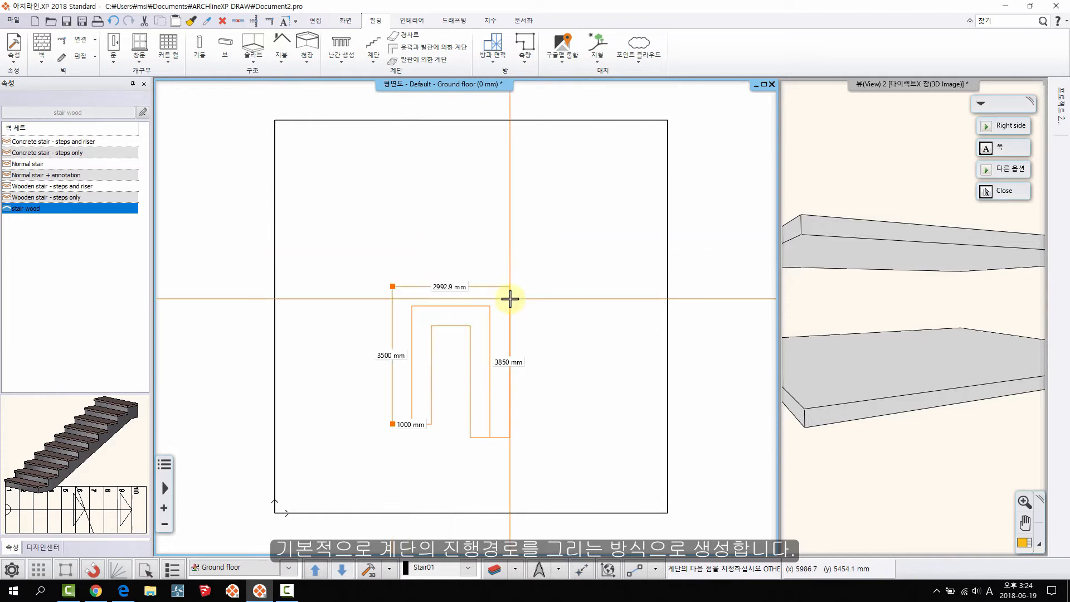
{"action": "type", "text": "300"}
{"action": "key", "text": "Return"}
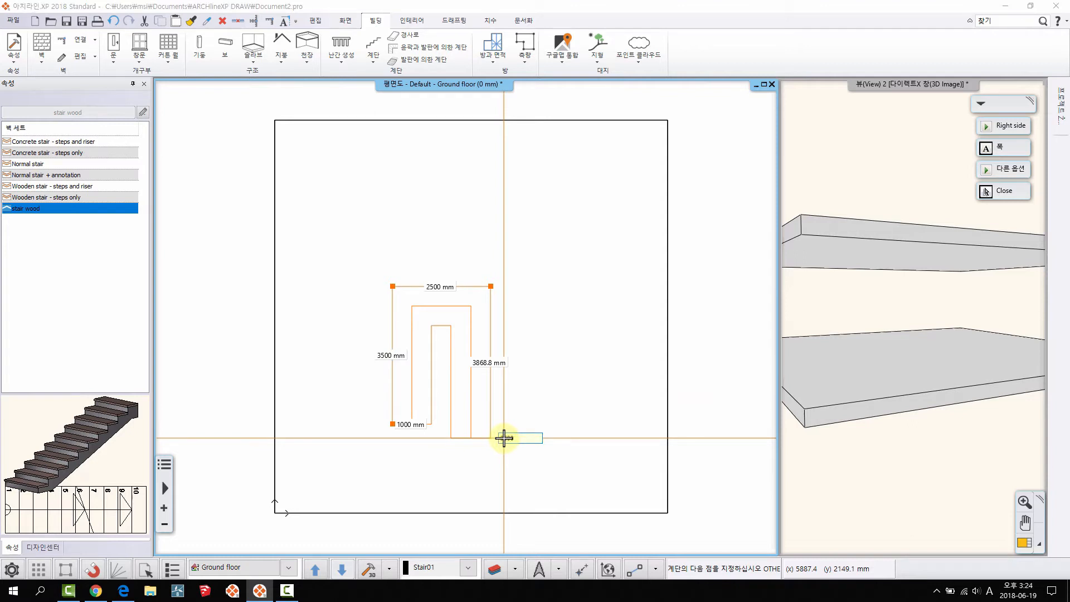
{"action": "key", "text": "Return"}
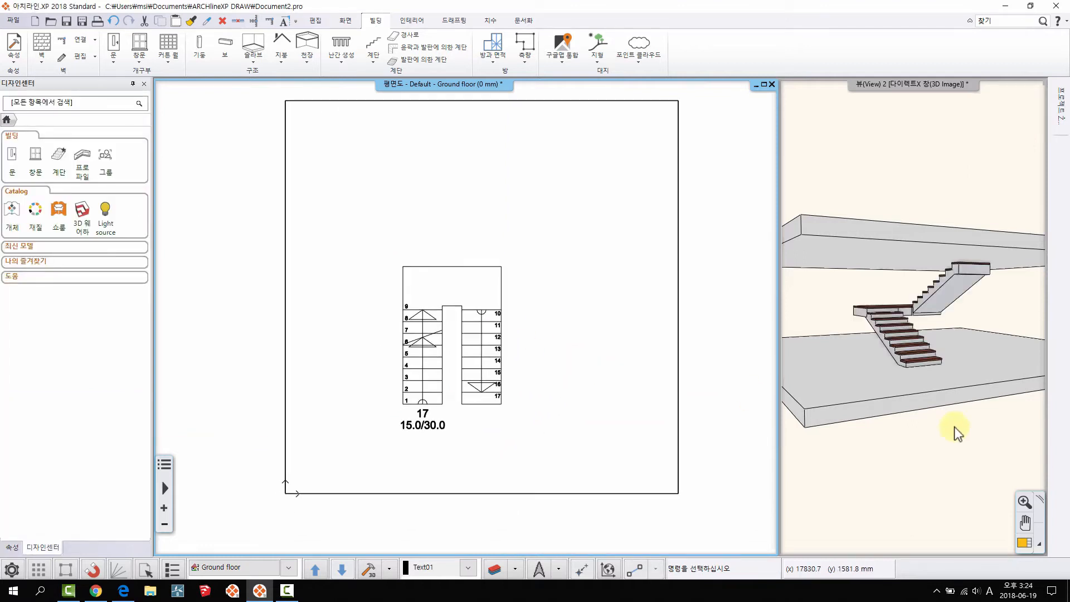
Inspect the U-shaped stair's flights and landing in the 3D view and the floor plan.
{"action": "scroll", "coordinate": [911, 356], "scroll_direction": "up", "scroll_amount": 5}
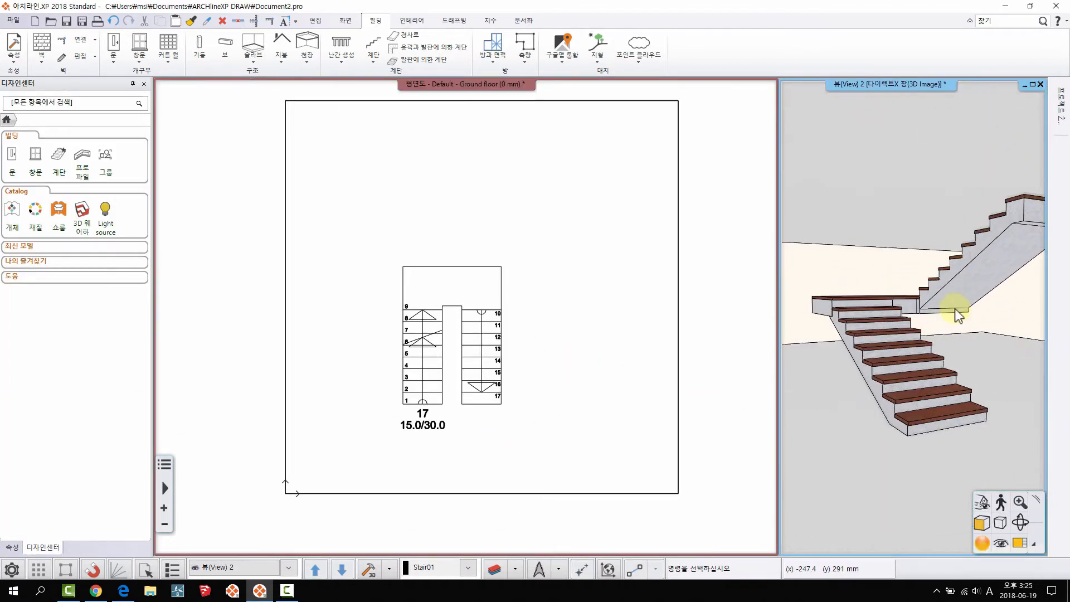
{"action": "scroll", "coordinate": [912, 310], "scroll_direction": "down", "scroll_amount": 5}
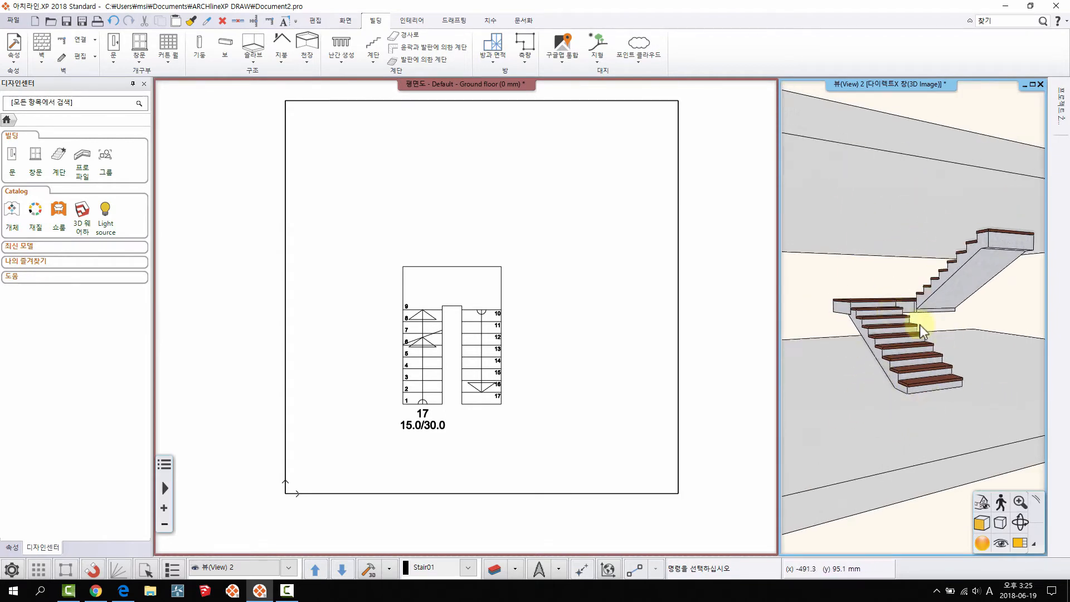
{"action": "mouse_move", "coordinate": [932, 336]}
{"action": "middle_mouse_down"}
{"action": "mouse_move", "coordinate": [923, 348]}
{"action": "mouse_move", "coordinate": [929, 343]}
{"action": "middle_mouse_up"}
{"action": "middle_click_drag", "start_coordinate": [544, 257], "coordinate": [543, 262]}
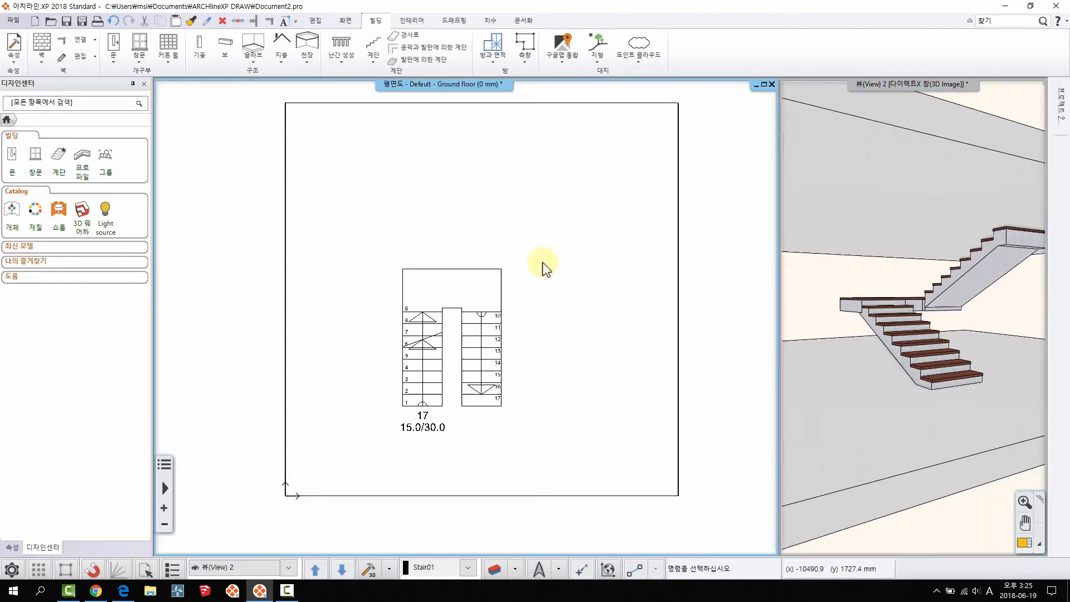
{"action": "scroll", "coordinate": [542, 262], "scroll_direction": "up", "scroll_amount": 1}
{"action": "scroll", "coordinate": [485, 293], "scroll_direction": "up", "scroll_amount": 1}
{"action": "scroll", "coordinate": [456, 303], "scroll_direction": "up", "scroll_amount": 1}
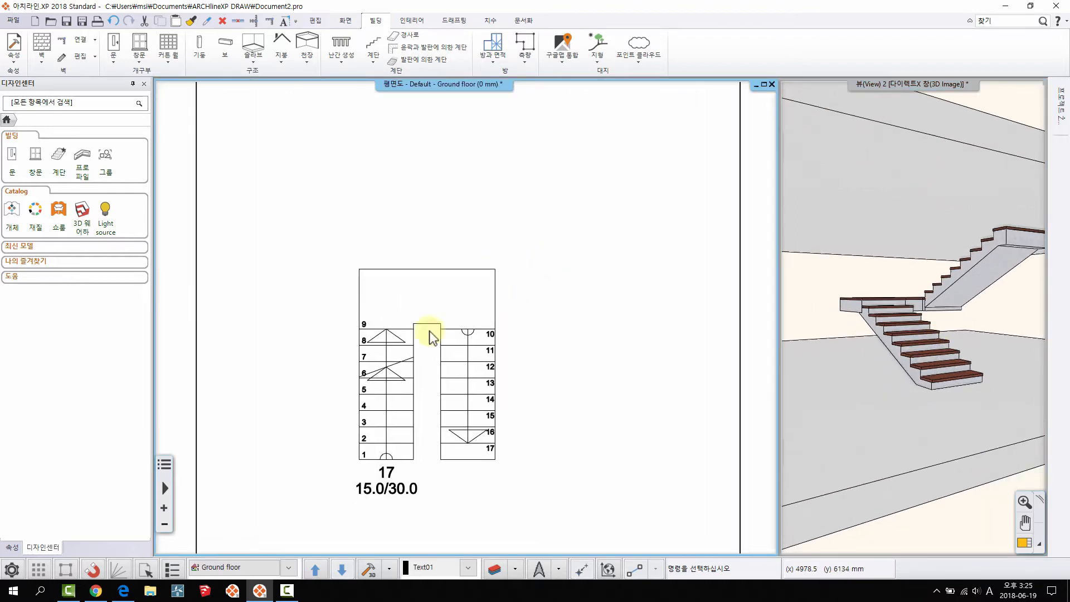
Check the total height H in the U-shaped stair's properties and accept them without changes.
{"action": "right_click", "coordinate": [405, 349]}
{"action": "left_click", "coordinate": [477, 367]}
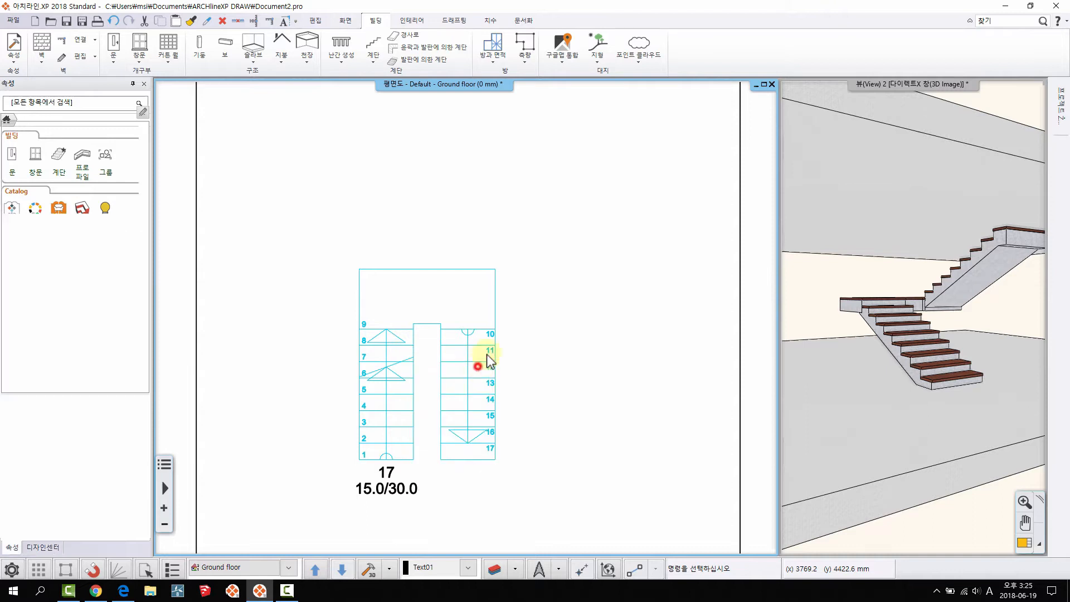
{"action": "left_click_drag", "start_coordinate": [517, 146], "coordinate": [647, 75]}
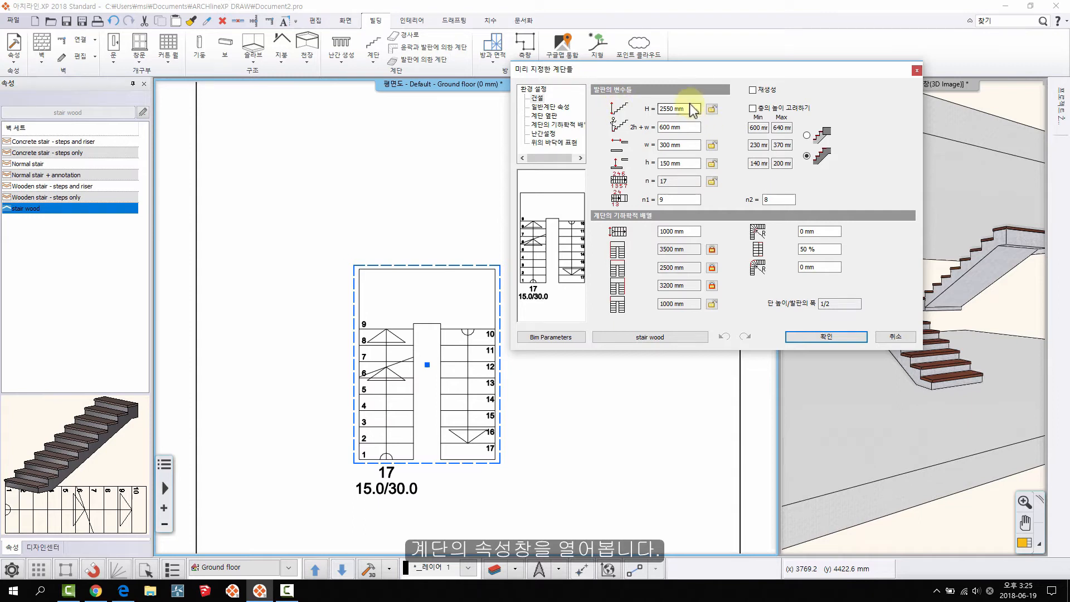
{"action": "left_click_drag", "start_coordinate": [691, 108], "coordinate": [658, 109]}
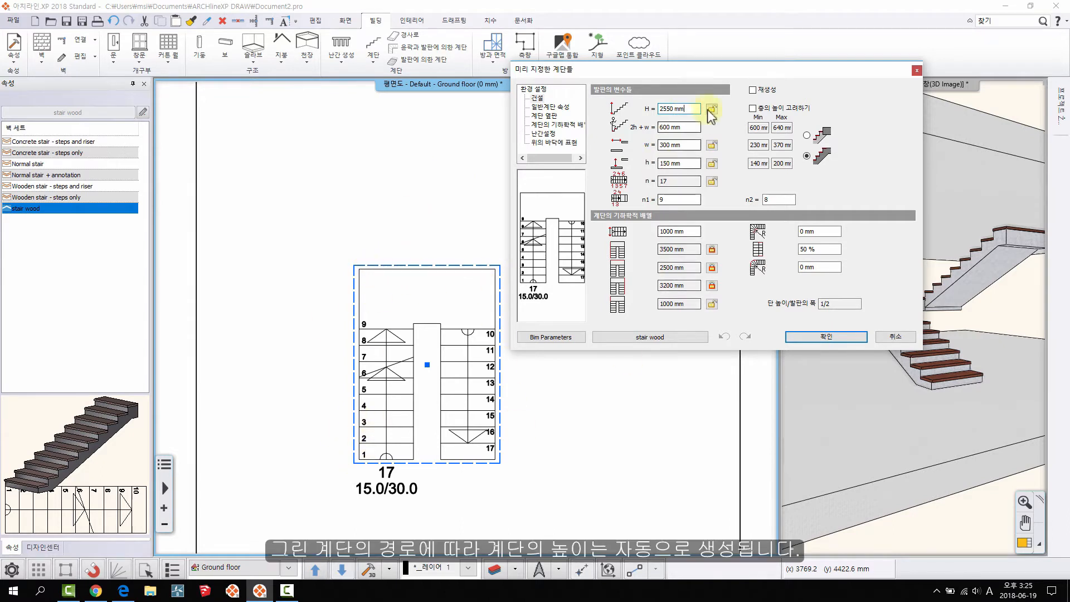
{"action": "double_click", "coordinate": [683, 108]}
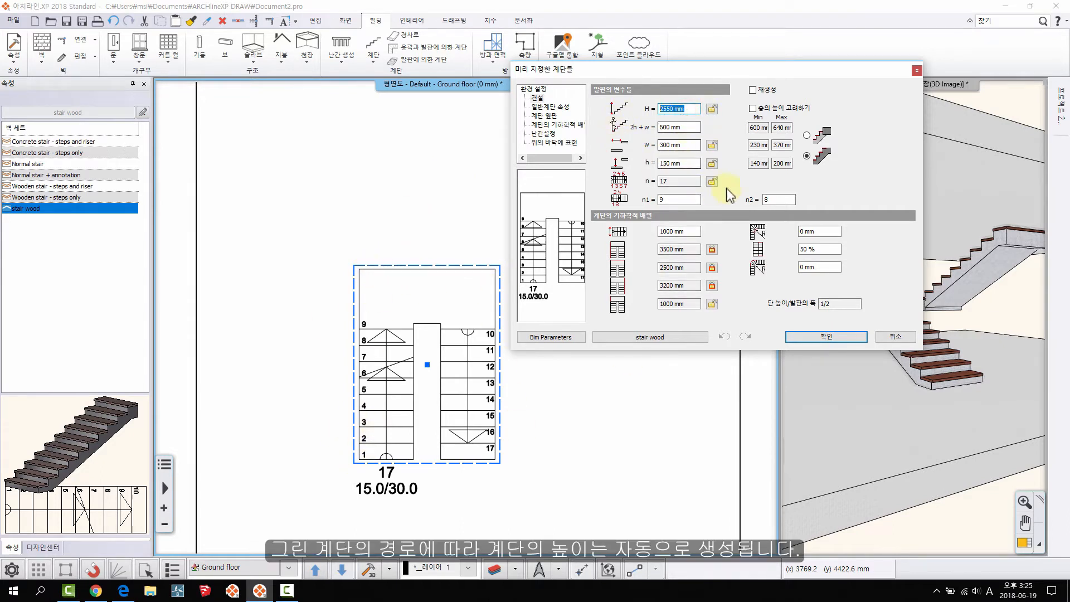
{"action": "left_click_drag", "start_coordinate": [741, 71], "coordinate": [693, 51]}
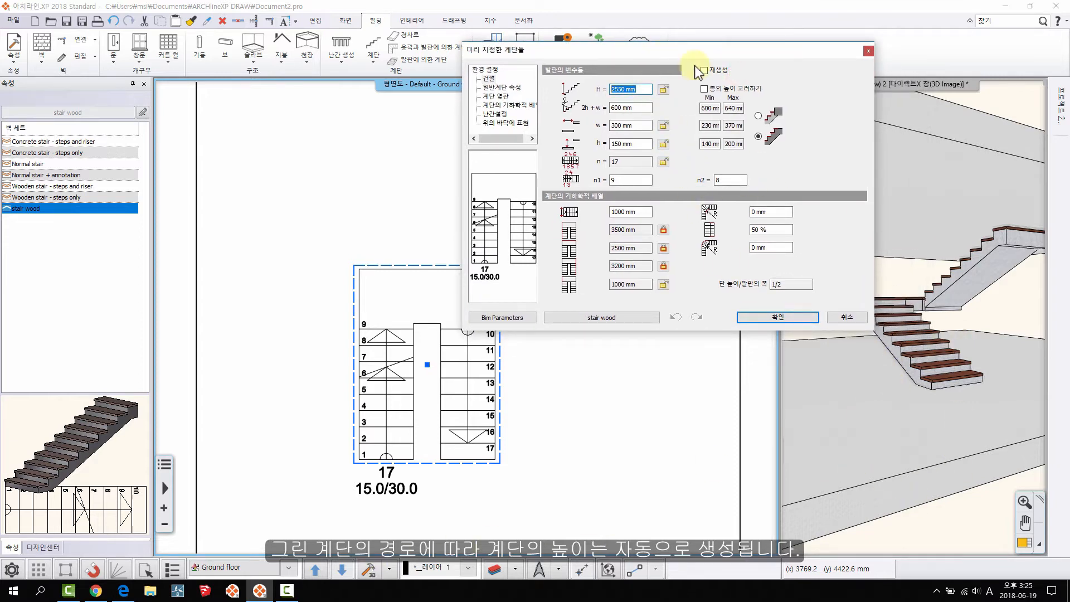
{"action": "left_click", "coordinate": [778, 317]}
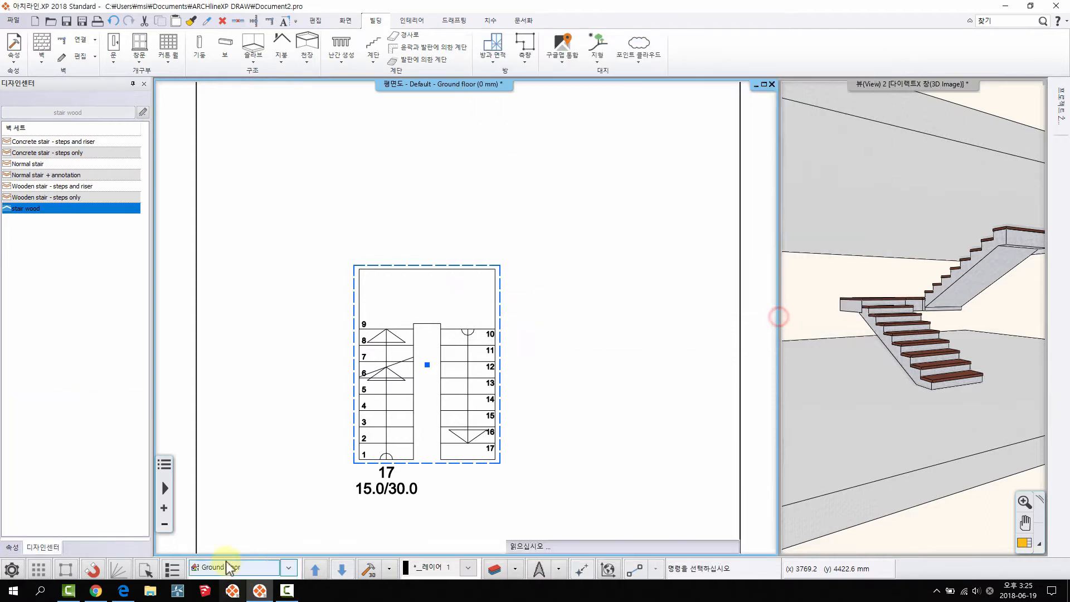
Check the ground floor's height in the floor settings and inspect the stair's top end against the upper slab in 3D.
{"action": "left_click", "coordinate": [227, 568]}
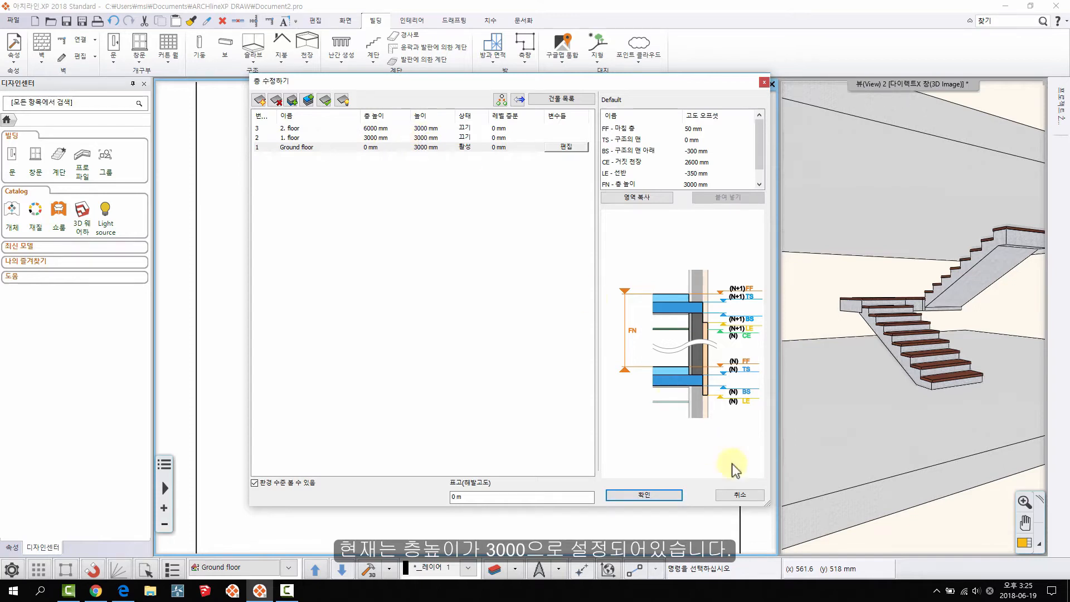
{"action": "left_click", "coordinate": [650, 496]}
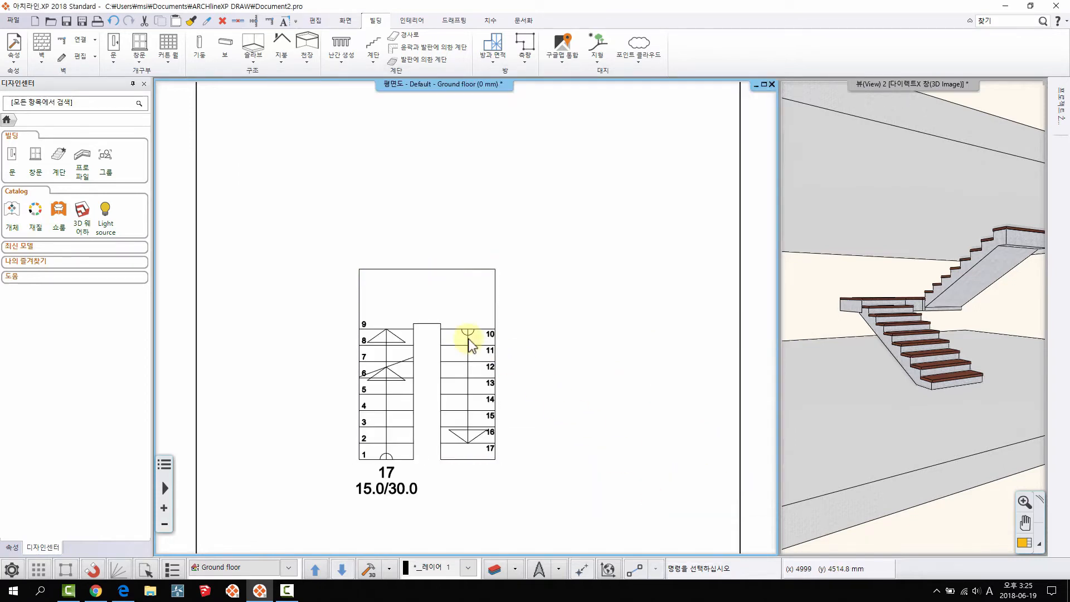
{"action": "right_click", "coordinate": [468, 338]}
{"action": "left_click", "coordinate": [900, 301]}
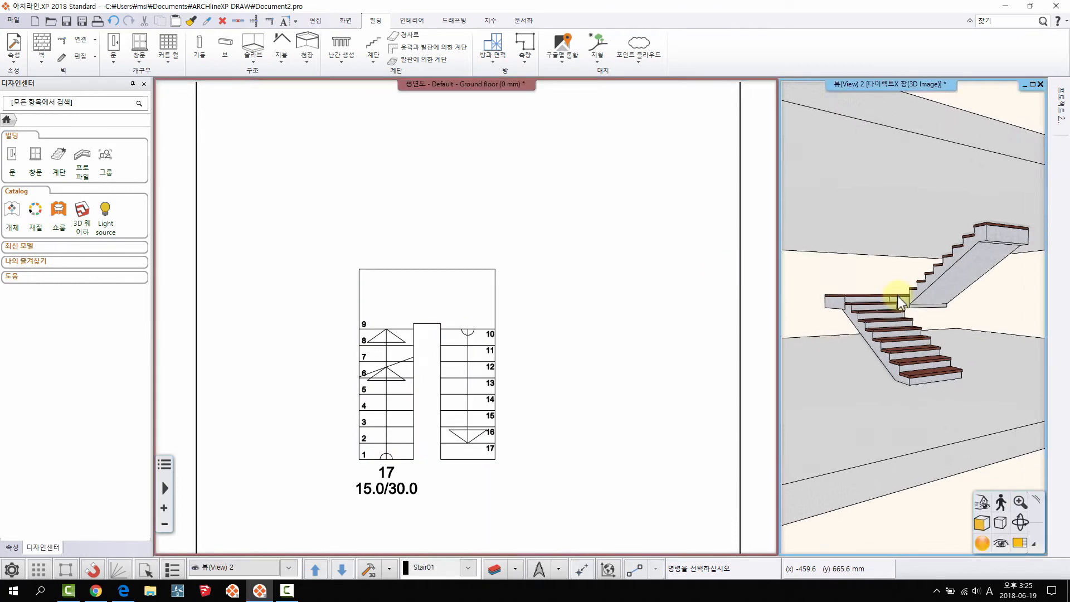
{"action": "left_click_drag", "start_coordinate": [914, 294], "coordinate": [851, 278]}
Enable the option 층의 높이 고려하기 (consider floor height) in the U-shaped stair's properties and apply it.
{"action": "middle_click_drag", "start_coordinate": [434, 288], "coordinate": [493, 258]}
{"action": "scroll", "coordinate": [493, 257], "scroll_direction": "up", "scroll_amount": 2}
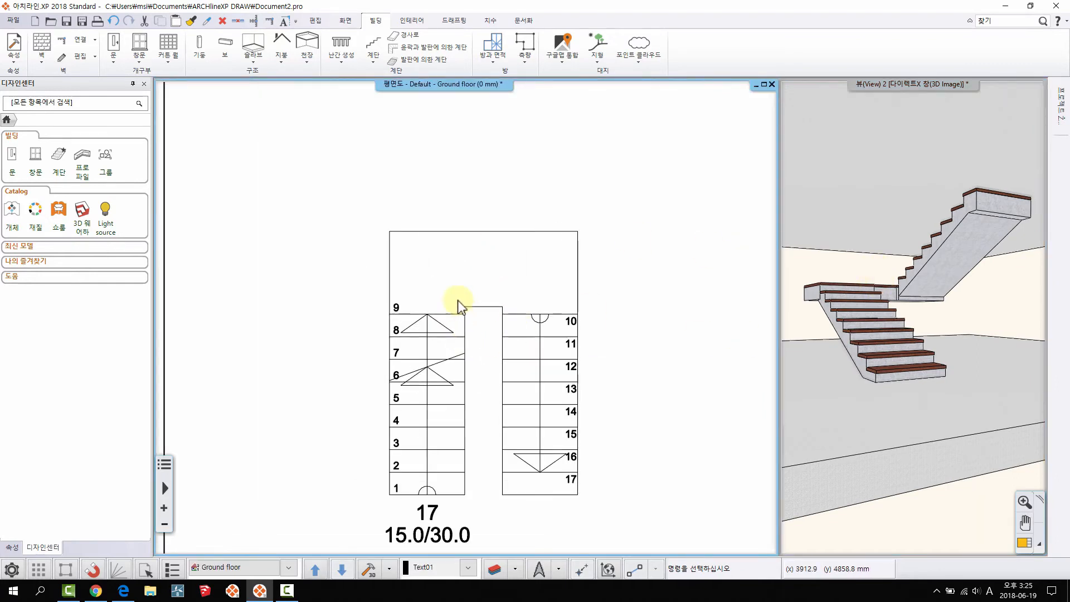
{"action": "right_click", "coordinate": [421, 326]}
{"action": "left_click", "coordinate": [476, 350]}
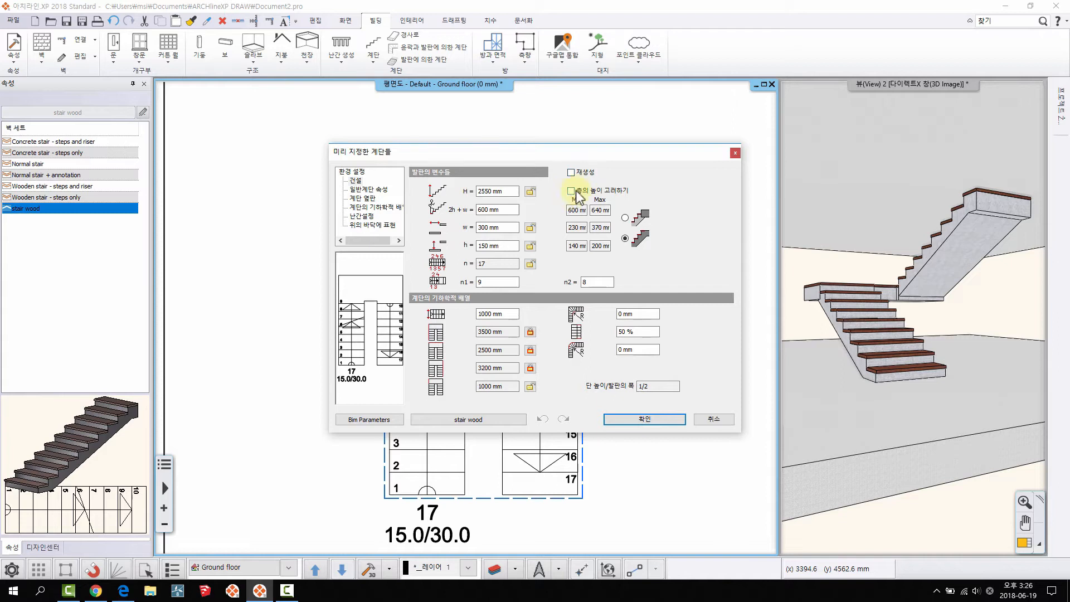
{"action": "left_click_drag", "start_coordinate": [622, 147], "coordinate": [661, 92]}
{"action": "left_click", "coordinate": [610, 135]}
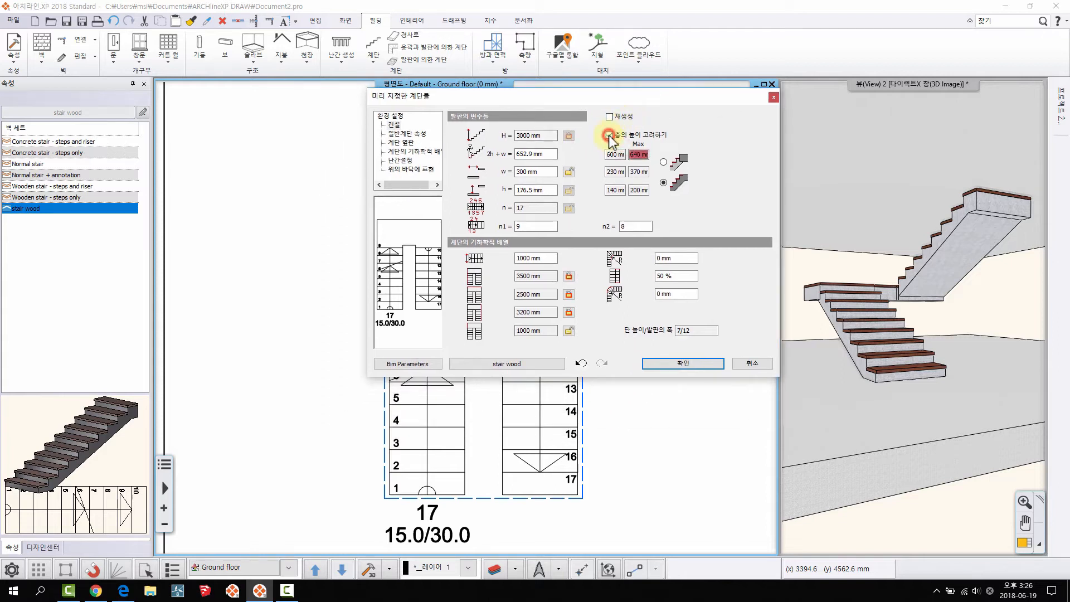
{"action": "left_click_drag", "start_coordinate": [545, 136], "coordinate": [508, 140]}
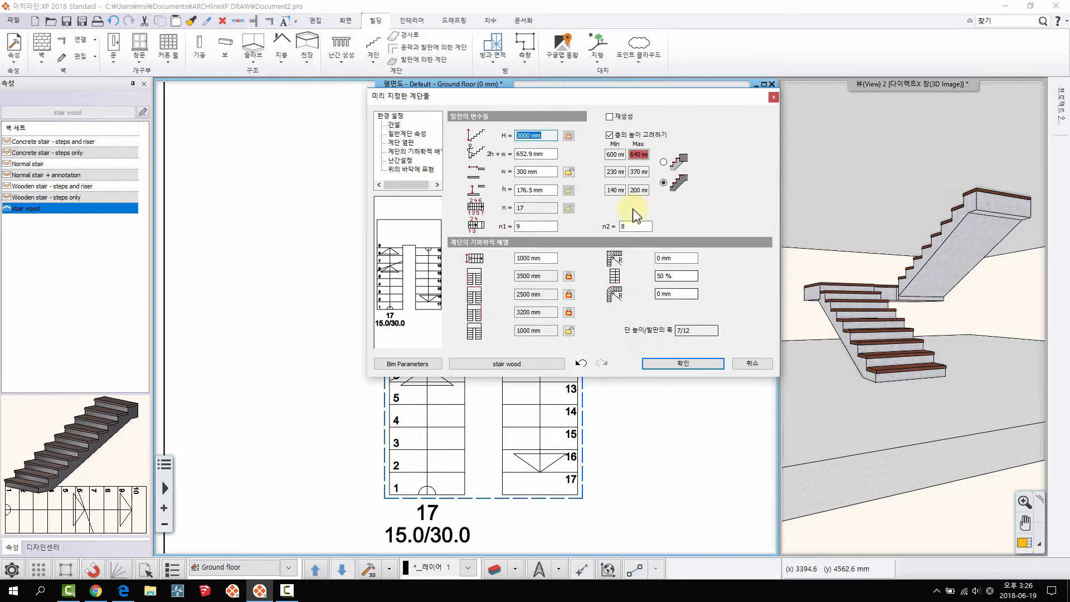
{"action": "left_click", "coordinate": [697, 363]}
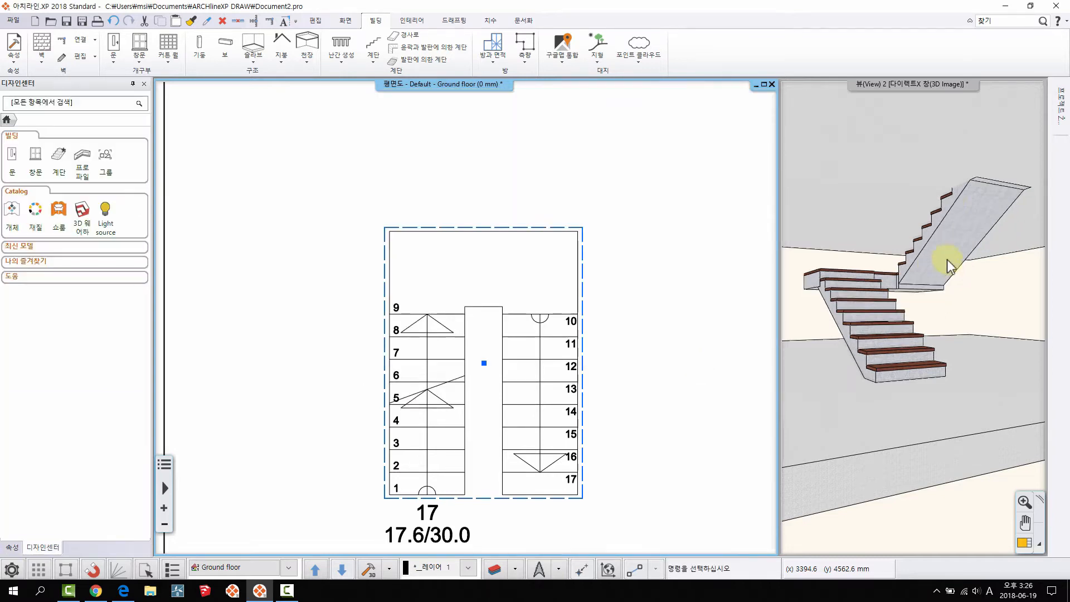
Inspect the U-shaped stair's upper flight against the slab in 3D and open the stair's properties from the floor plan.
{"action": "left_click", "coordinate": [931, 292]}
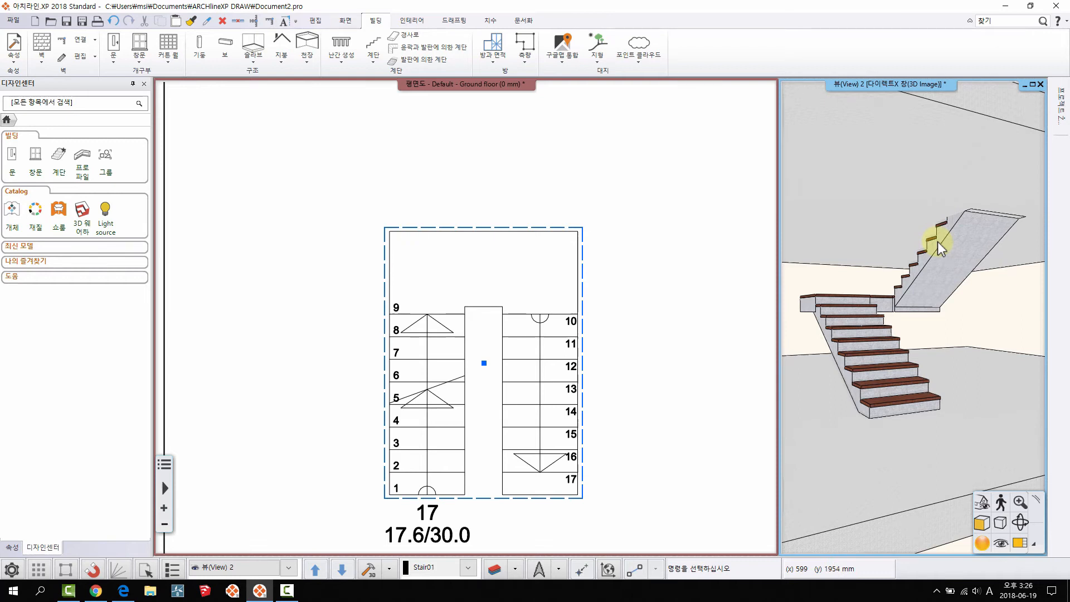
{"action": "middle_click_drag", "start_coordinate": [937, 242], "coordinate": [966, 274]}
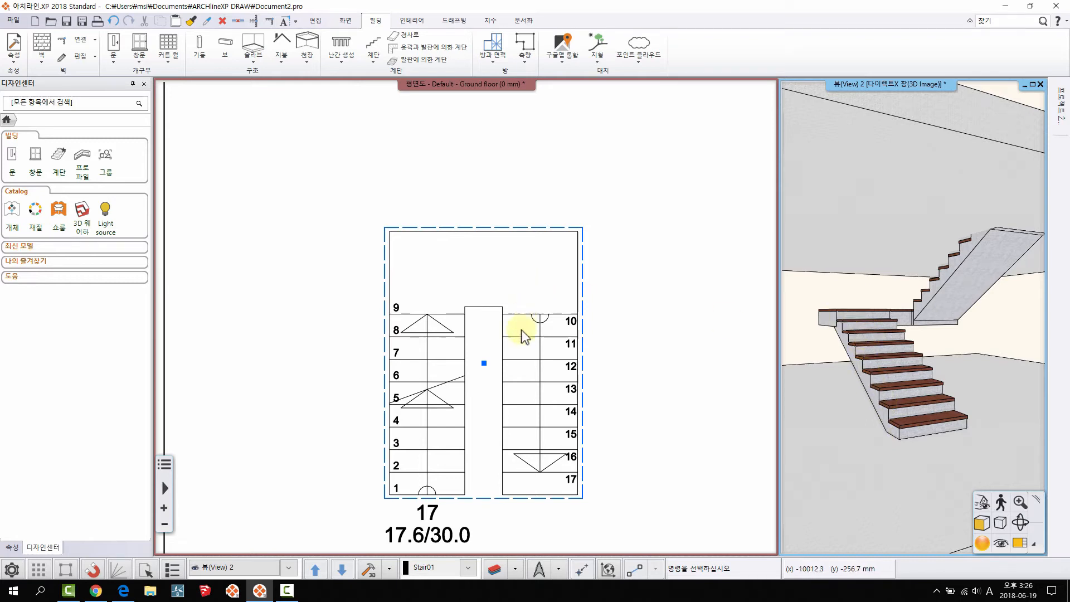
{"action": "left_click", "coordinate": [521, 314]}
{"action": "double_click", "coordinate": [552, 326]}
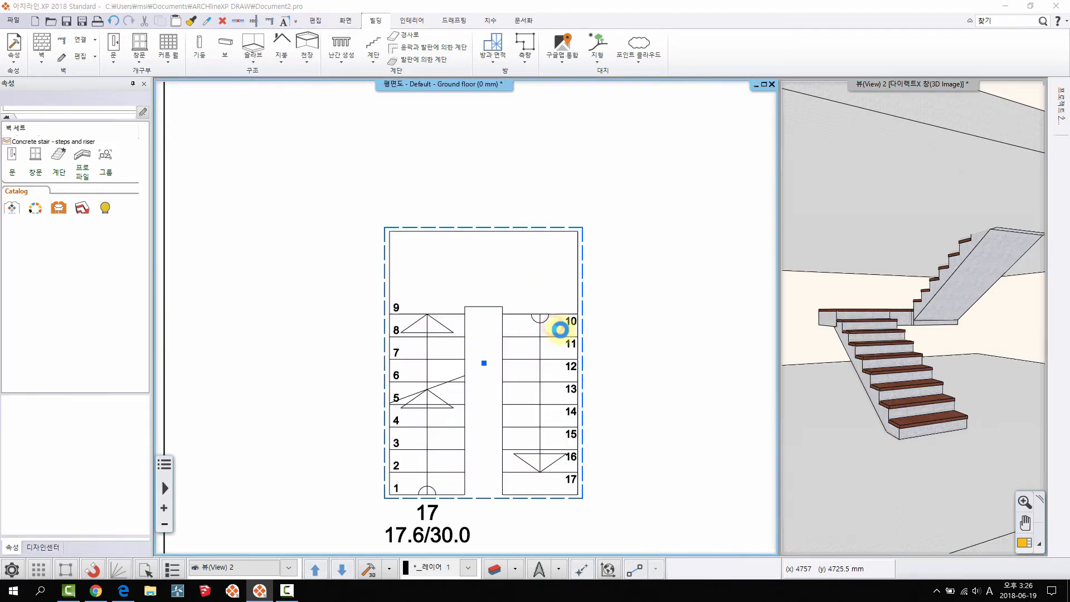
{"action": "left_click_drag", "start_coordinate": [723, 90], "coordinate": [752, 75]}
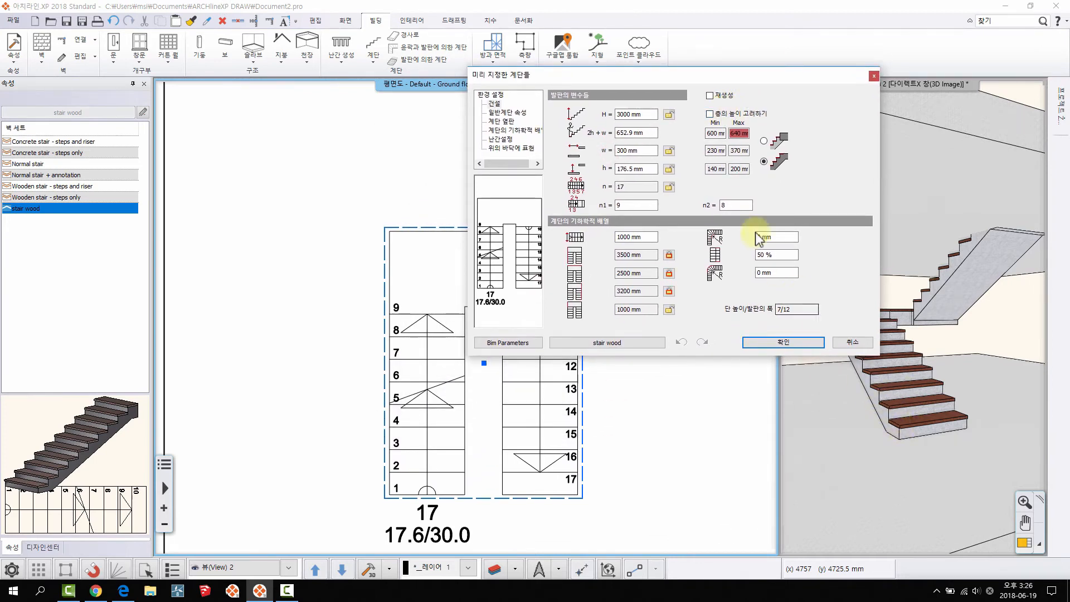
Examine the Min and Max design limits of the 2h + w value alongside the stair's total height H.
{"action": "left_click", "coordinate": [708, 134]}
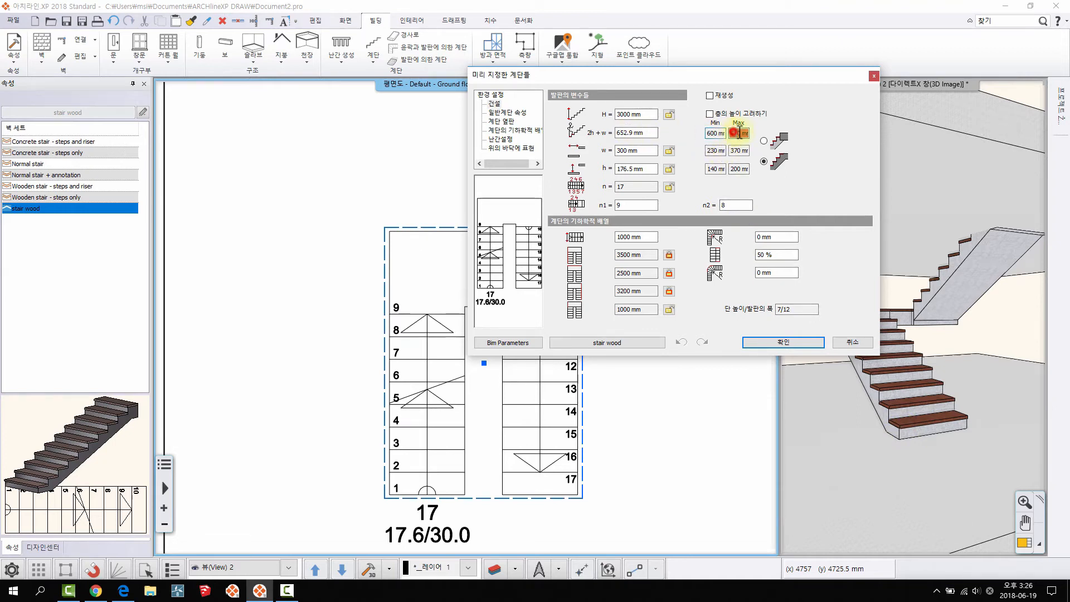
{"action": "left_click", "coordinate": [738, 133]}
{"action": "left_click", "coordinate": [648, 114]}
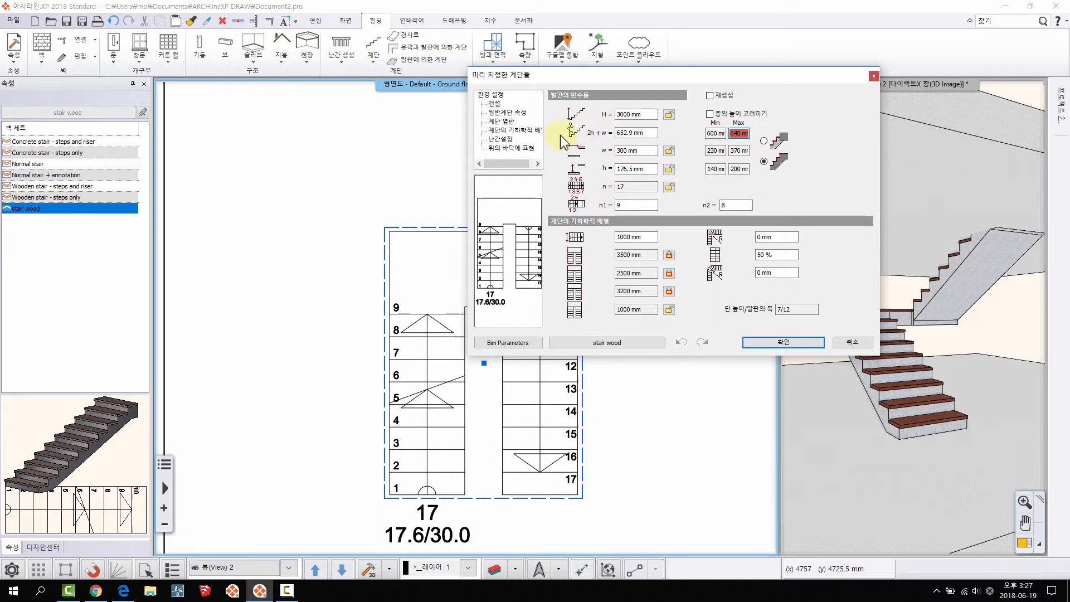
{"action": "left_click_drag", "start_coordinate": [585, 73], "coordinate": [558, 71]}
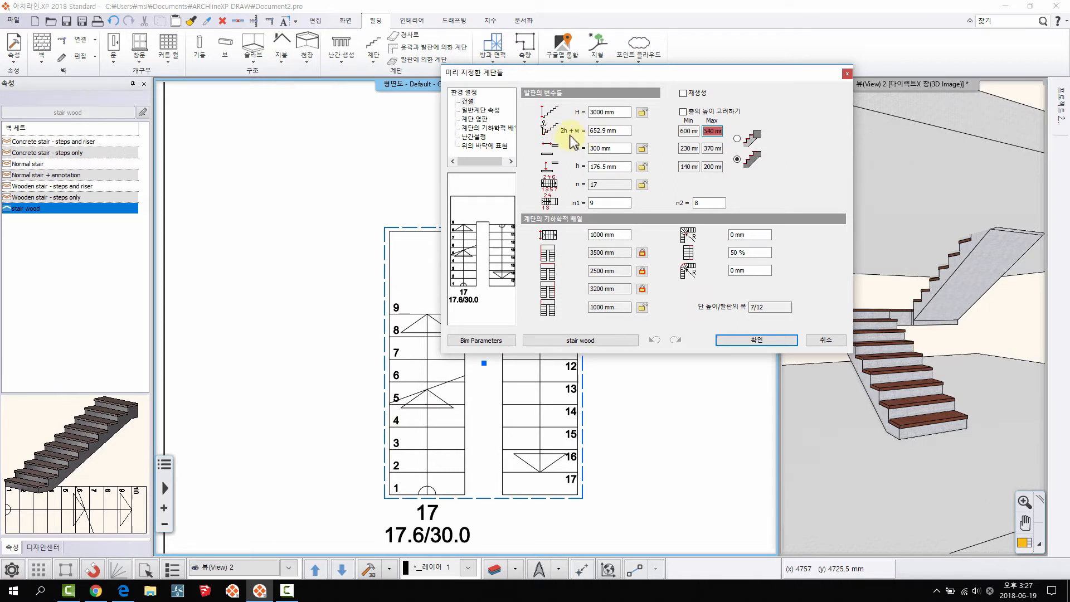
{"action": "left_click_drag", "start_coordinate": [681, 131], "coordinate": [707, 131]}
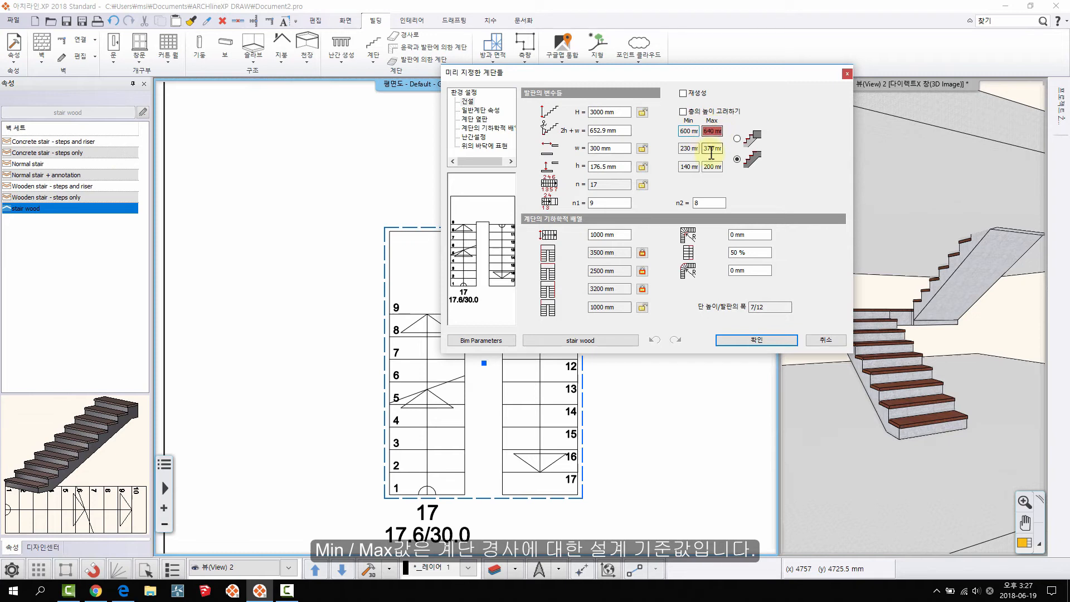
{"action": "left_click", "coordinate": [685, 130]}
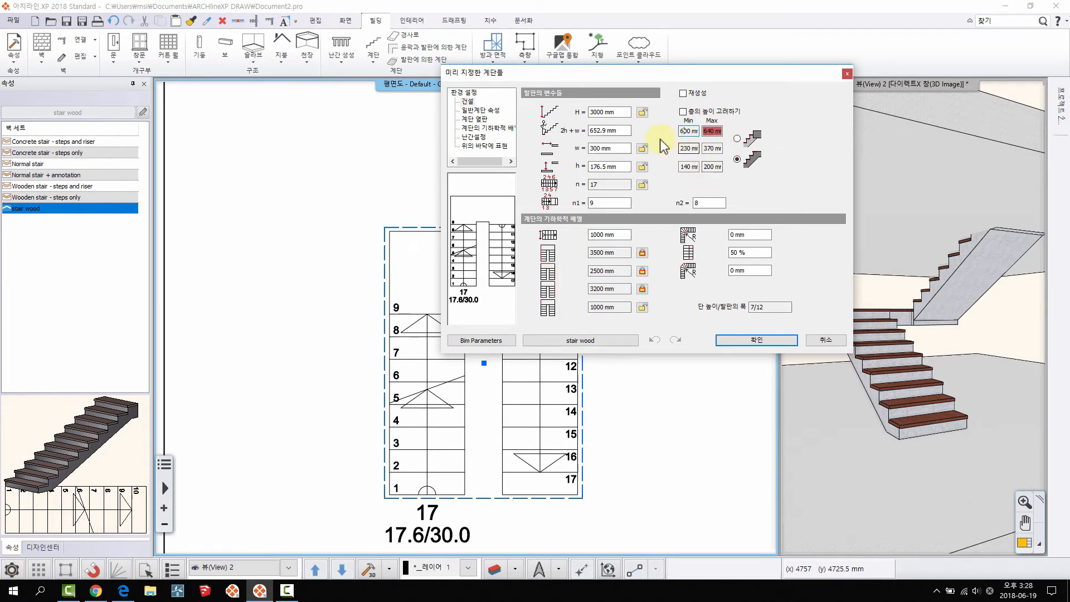
Compare the stair's 2h + w value with its Max limit and check the tread width w.
{"action": "double_click", "coordinate": [618, 129]}
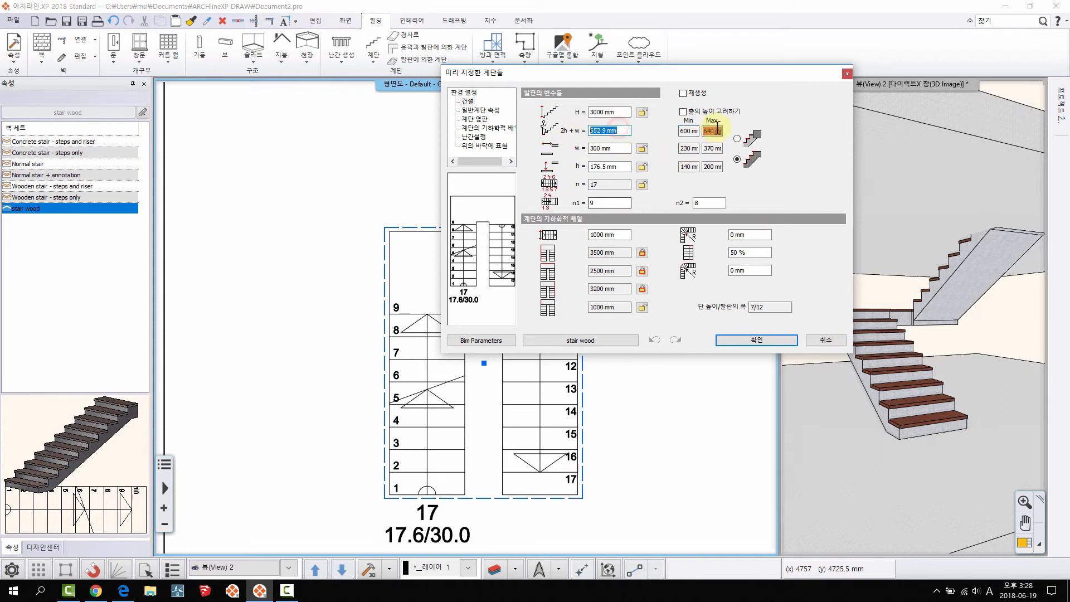
{"action": "left_click", "coordinate": [592, 130]}
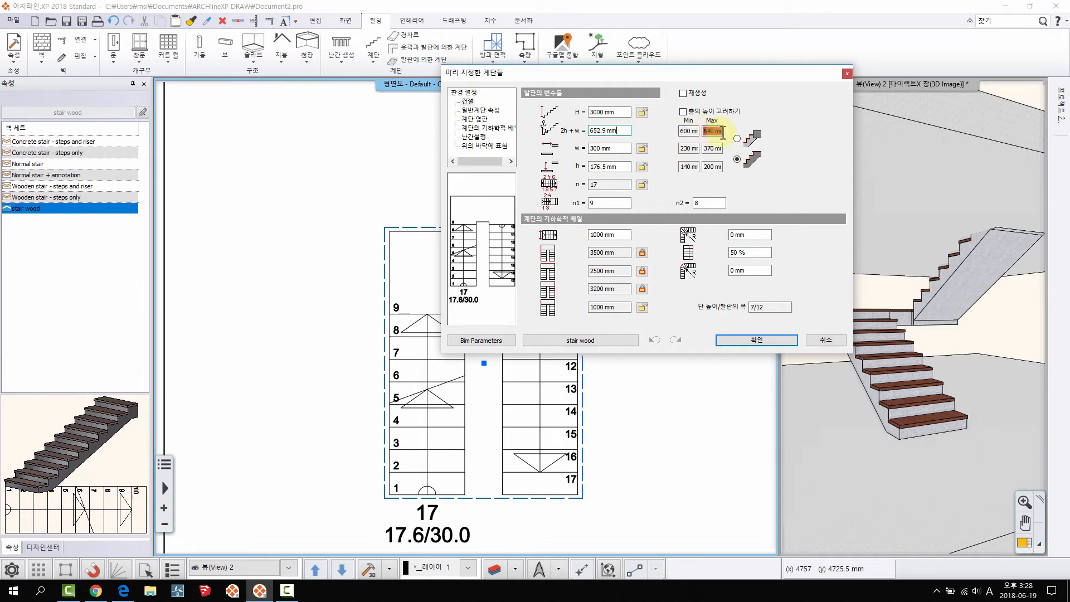
{"action": "left_click_drag", "start_coordinate": [622, 131], "coordinate": [577, 138]}
{"action": "left_click", "coordinate": [607, 133]}
{"action": "double_click", "coordinate": [705, 131]}
{"action": "left_click", "coordinate": [612, 147]}
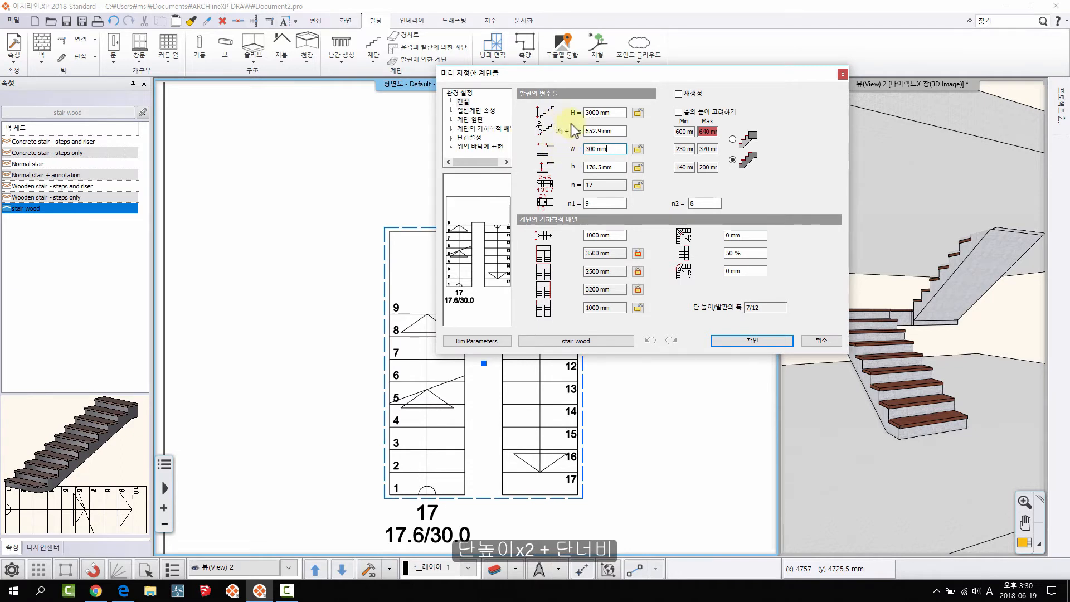
Check how the 2h + w value is made up of the riser height h and the tread width w.
{"action": "left_click_drag", "start_coordinate": [614, 131], "coordinate": [566, 130]}
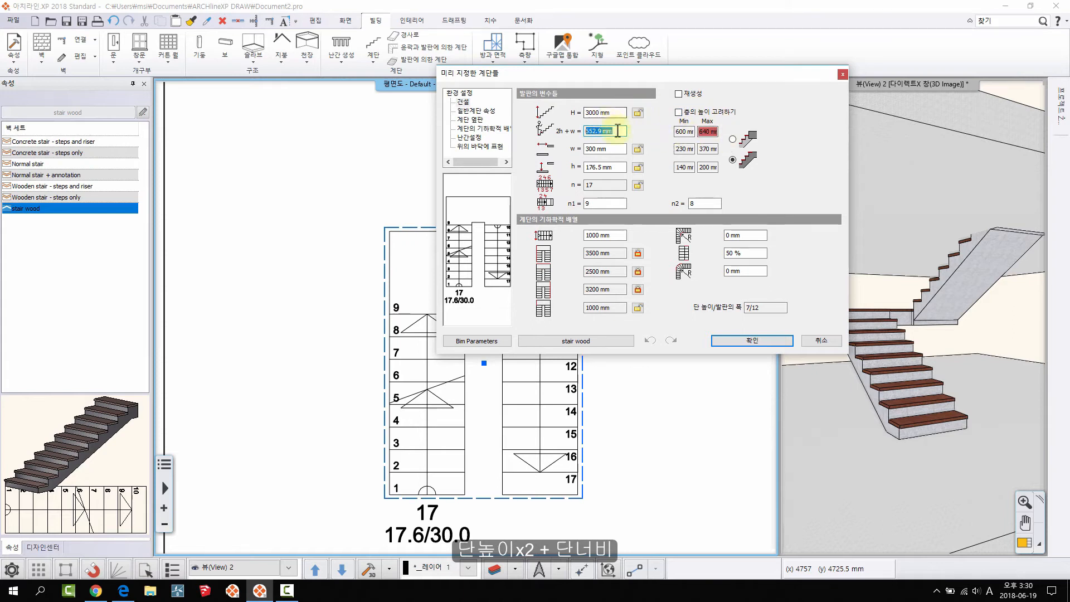
{"action": "left_click", "coordinate": [616, 131]}
{"action": "double_click", "coordinate": [615, 131]}
{"action": "left_click", "coordinate": [617, 149]}
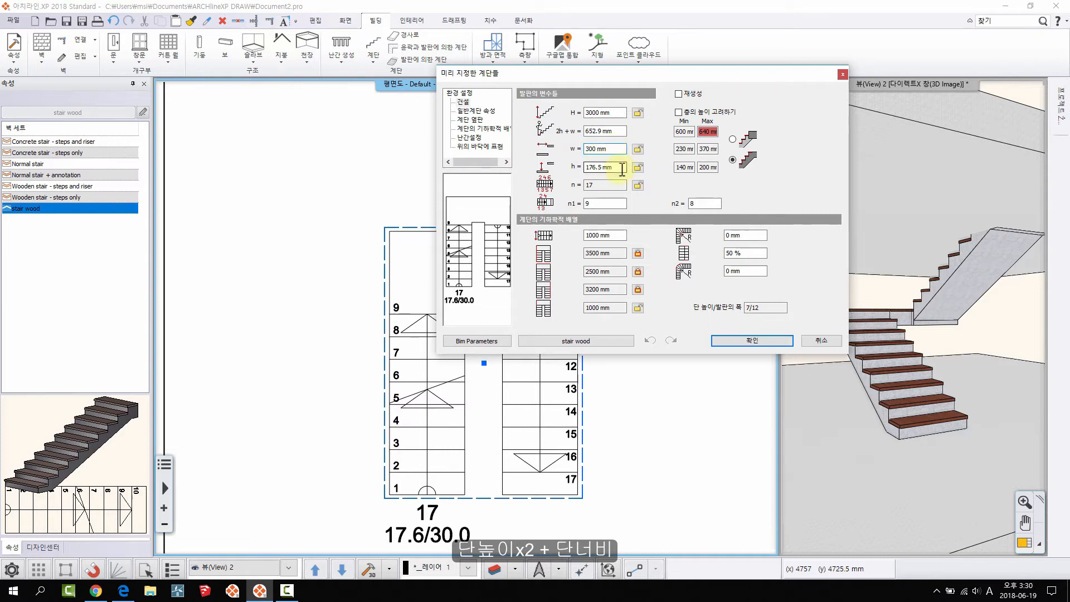
{"action": "left_click", "coordinate": [616, 167]}
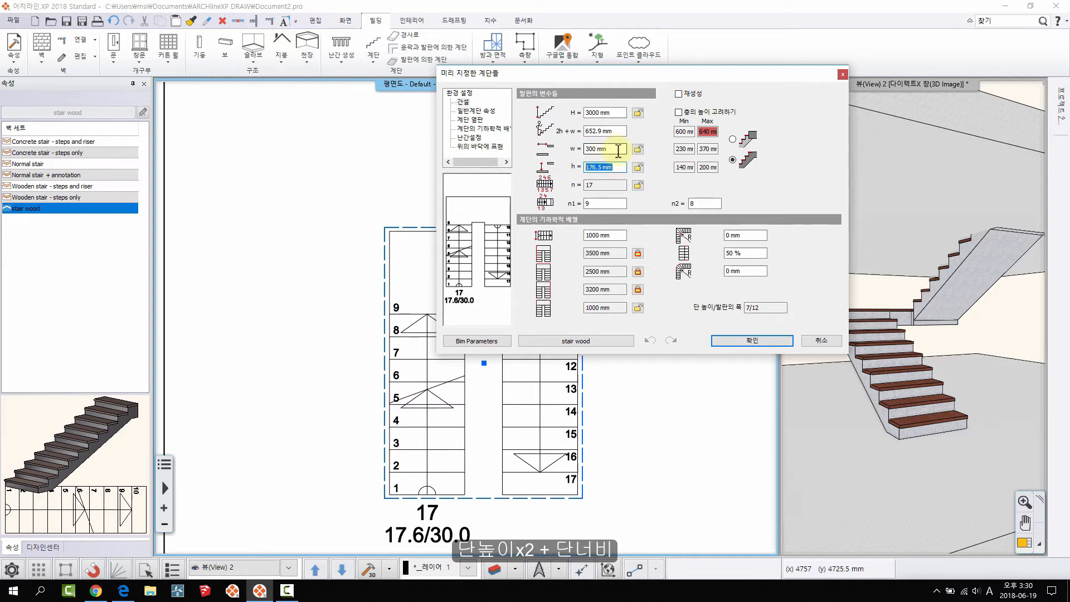
{"action": "left_click", "coordinate": [607, 147]}
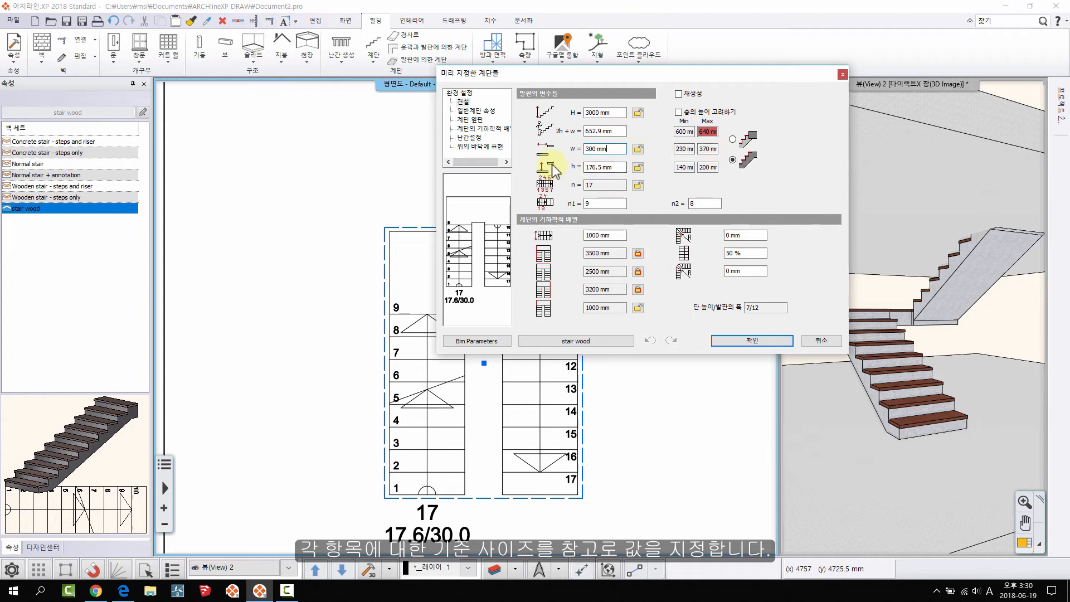
Review the Min and Max limits for the riser height h and the tread width w.
{"action": "left_click", "coordinate": [682, 167]}
{"action": "left_click", "coordinate": [705, 167]}
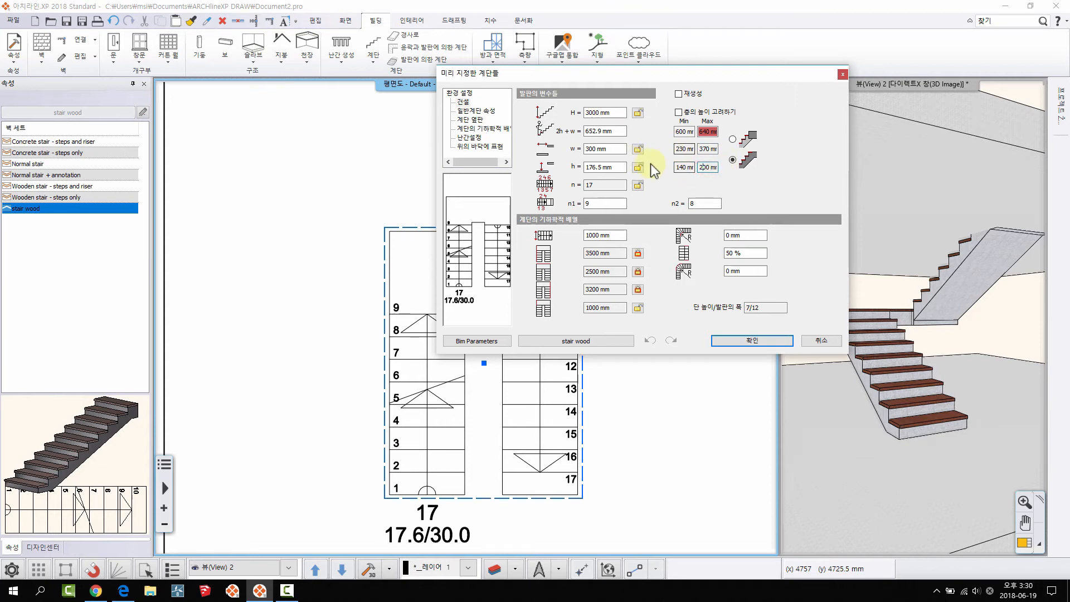
{"action": "left_click", "coordinate": [708, 150]}
{"action": "left_click_drag", "start_coordinate": [649, 73], "coordinate": [643, 68]}
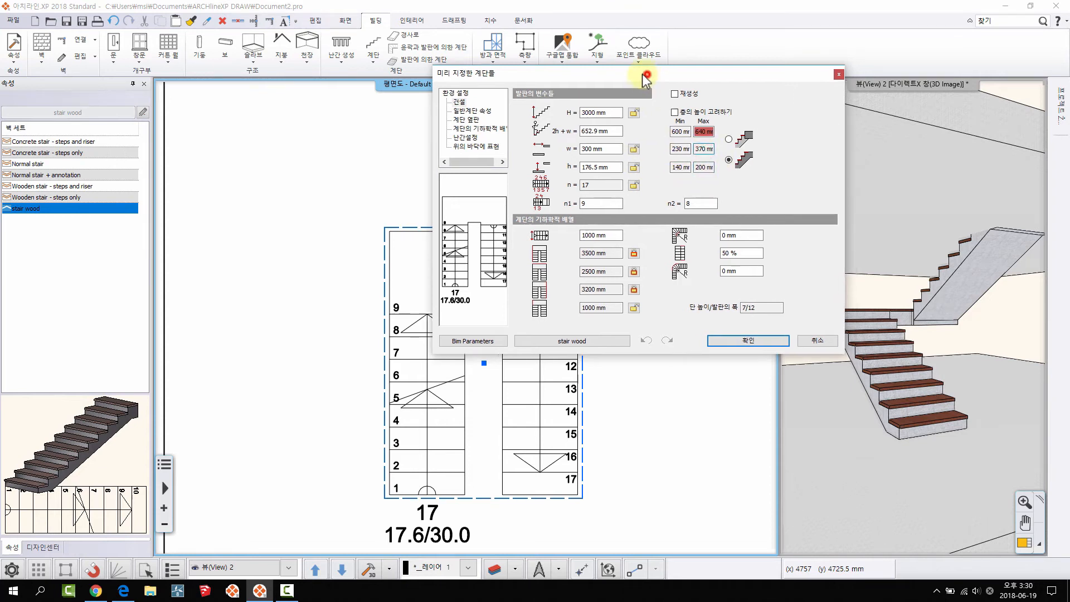
{"action": "left_click", "coordinate": [680, 166]}
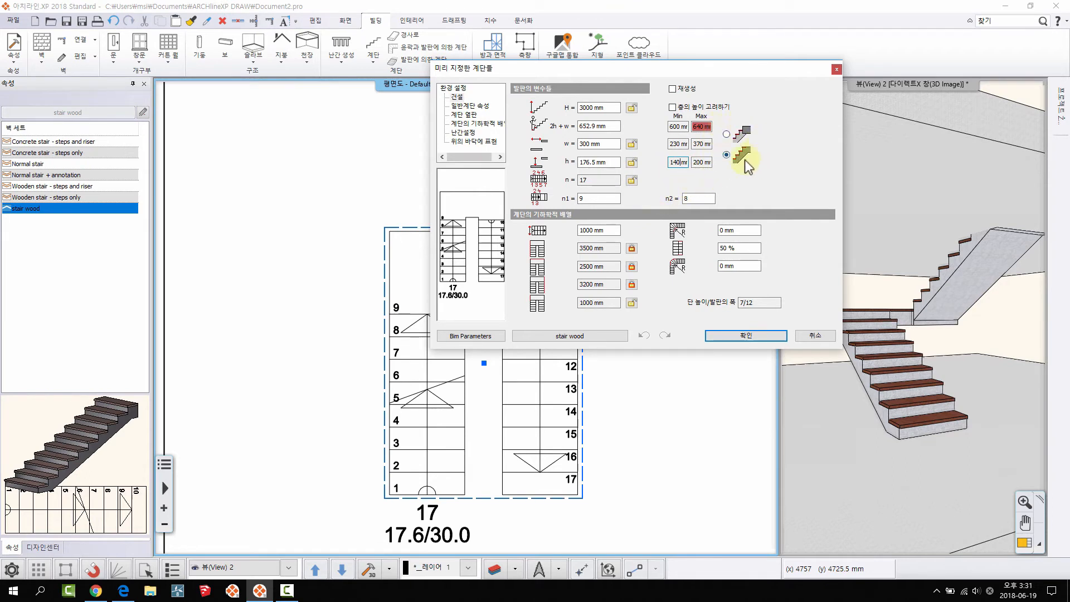
Try the alternative top-end option that stops the last step below the slab level, inspect the stair in 3D and undo the change.
{"action": "left_click_drag", "start_coordinate": [731, 71], "coordinate": [577, 52]}
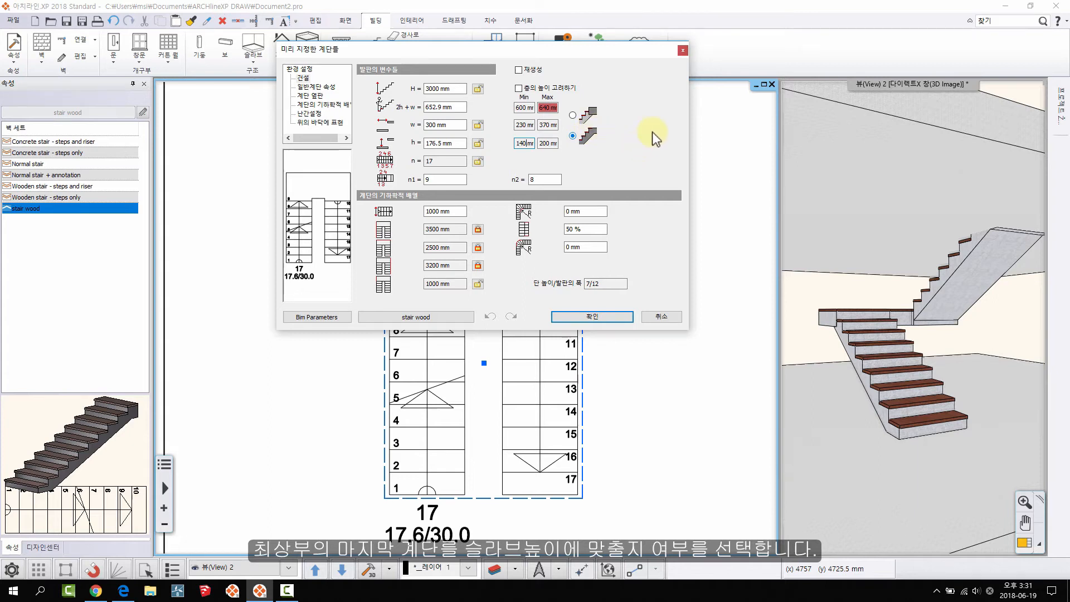
{"action": "left_click", "coordinate": [573, 115]}
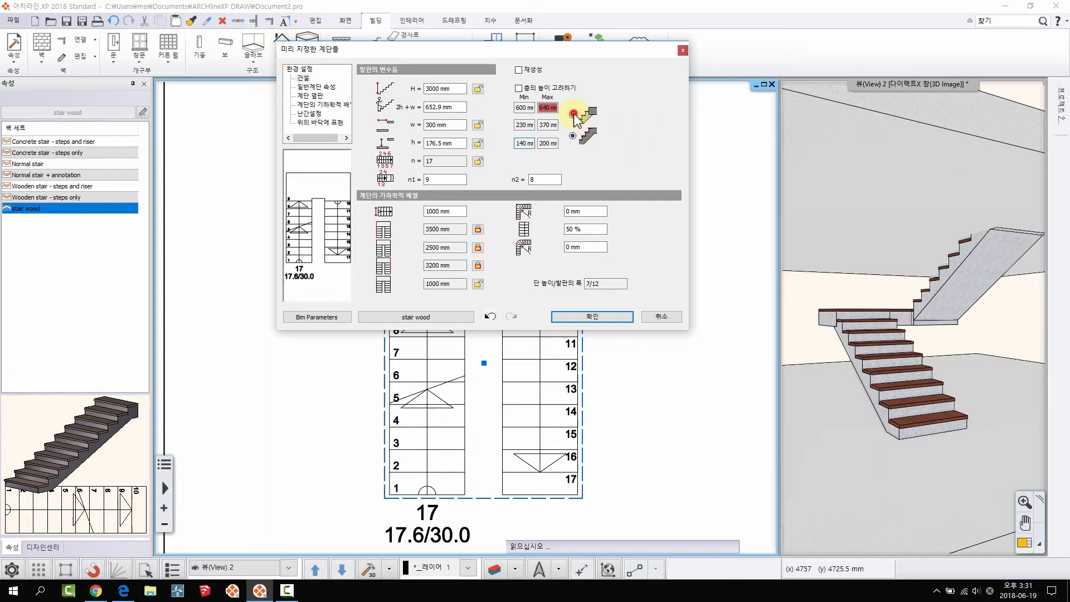
{"action": "left_click", "coordinate": [592, 316]}
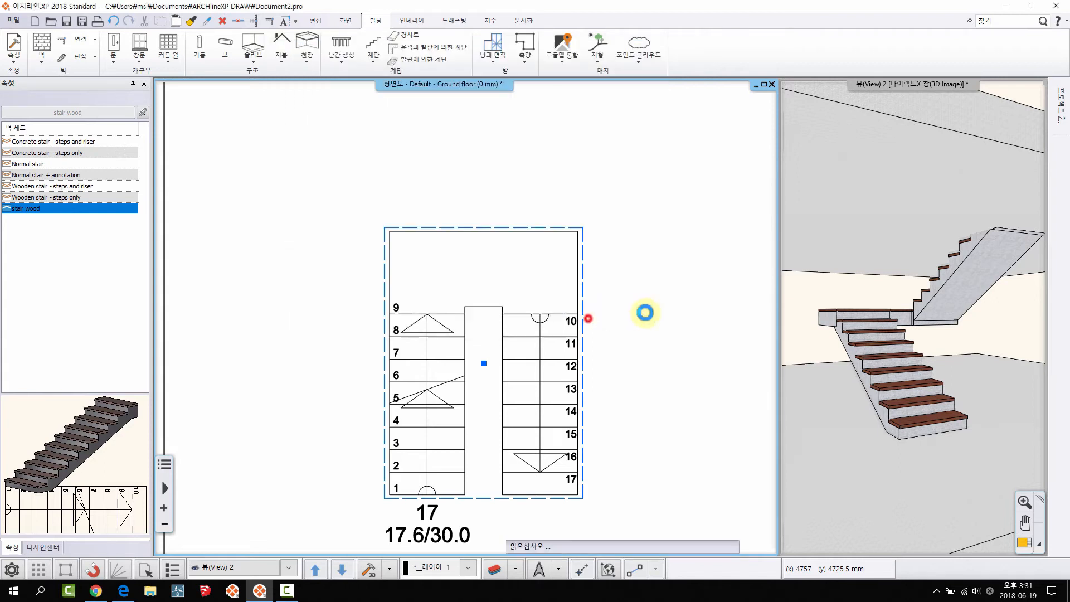
{"action": "scroll", "coordinate": [934, 245], "scroll_direction": "up", "scroll_amount": 2}
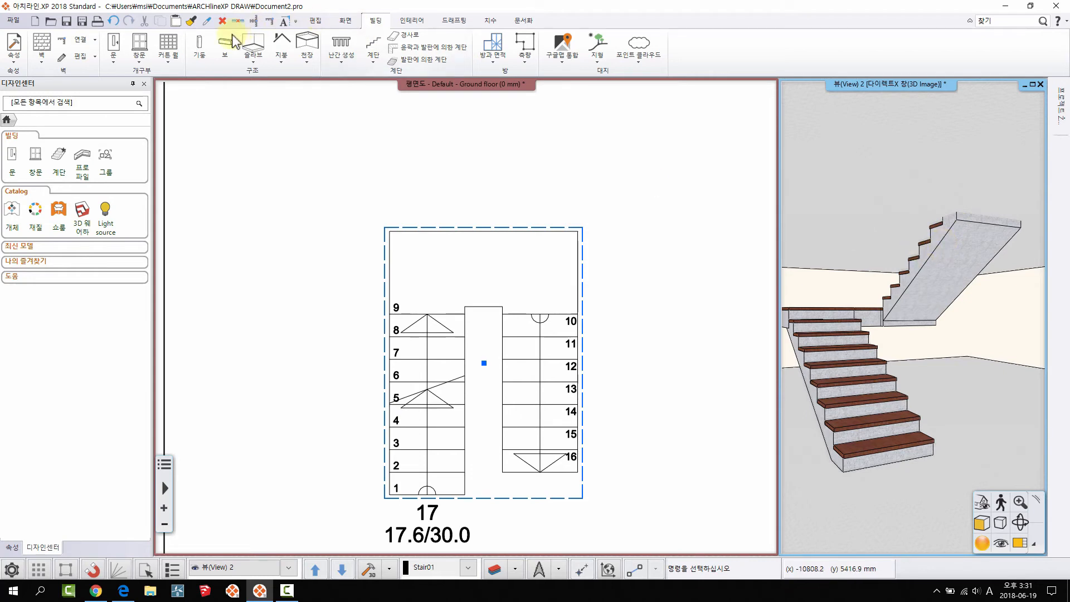
{"action": "left_click", "coordinate": [115, 20]}
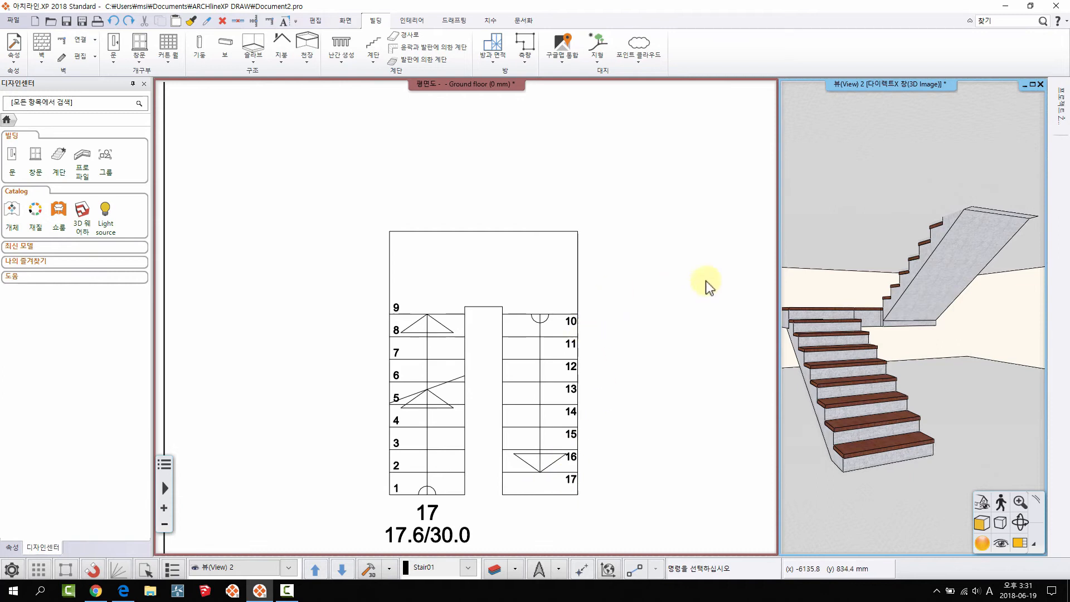
Reopen the U-shaped stair's properties from the floor plan and check the total step count n and the first flight's count n1.
{"action": "left_click", "coordinate": [694, 263]}
{"action": "left_click", "coordinate": [501, 306]}
{"action": "right_click", "coordinate": [521, 299]}
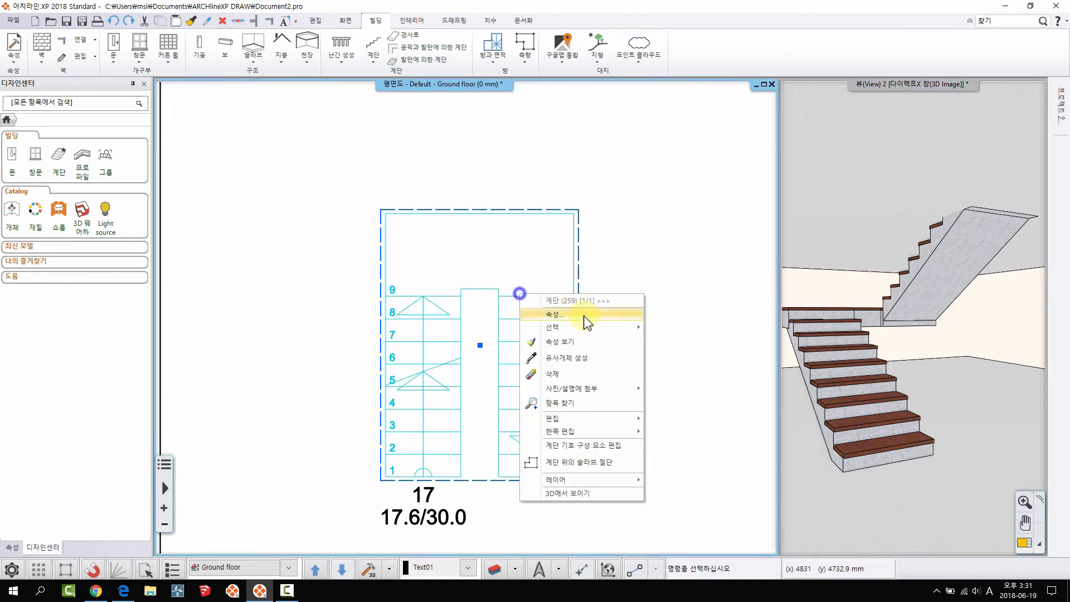
{"action": "left_click", "coordinate": [557, 313]}
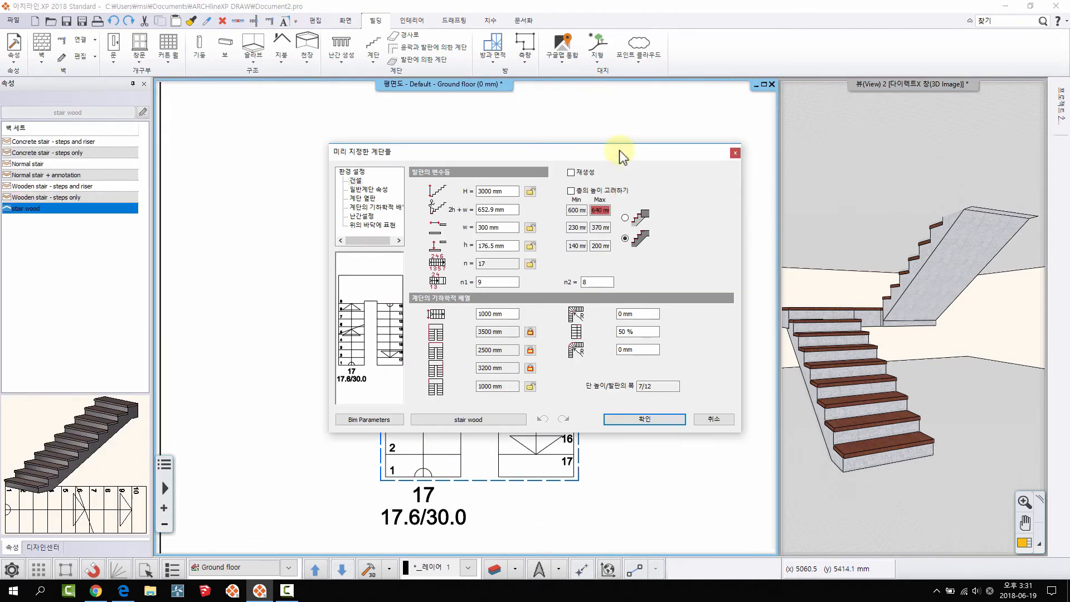
{"action": "left_click_drag", "start_coordinate": [619, 149], "coordinate": [614, 94]}
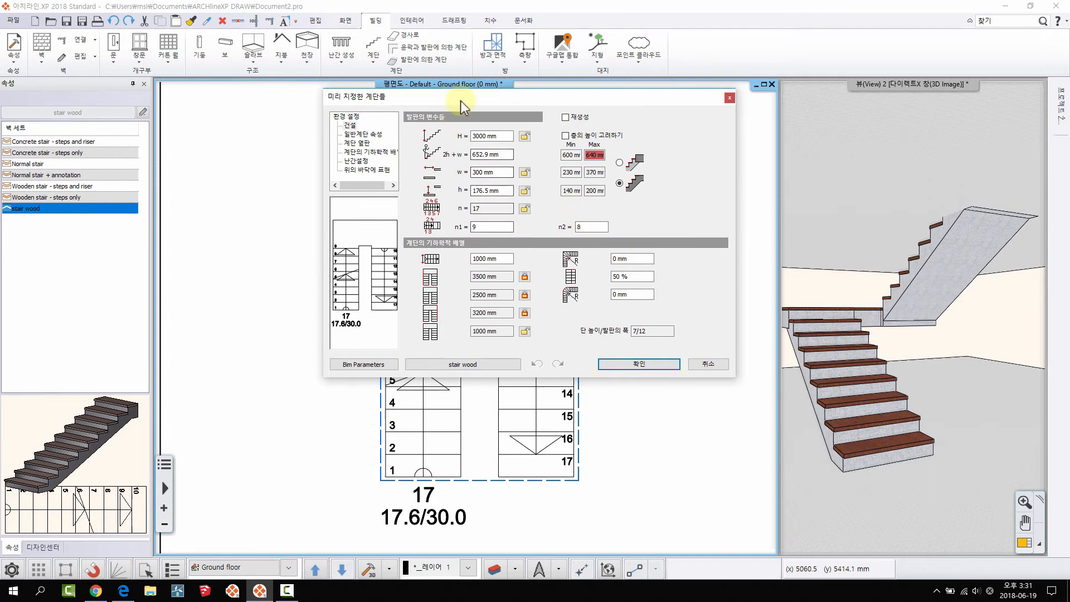
{"action": "left_click_drag", "start_coordinate": [460, 100], "coordinate": [521, 80]}
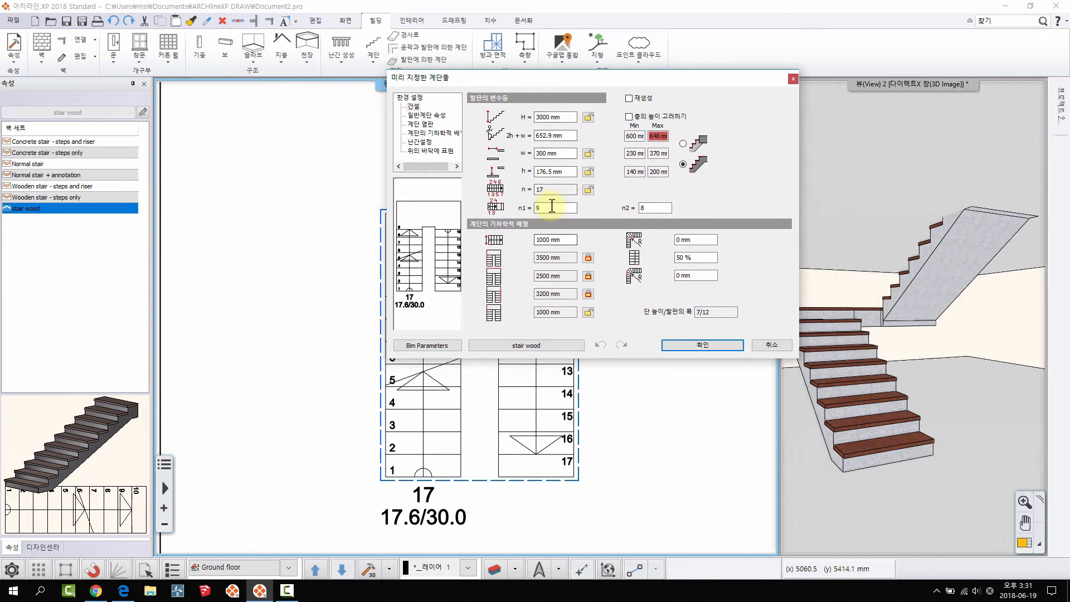
{"action": "double_click", "coordinate": [552, 208]}
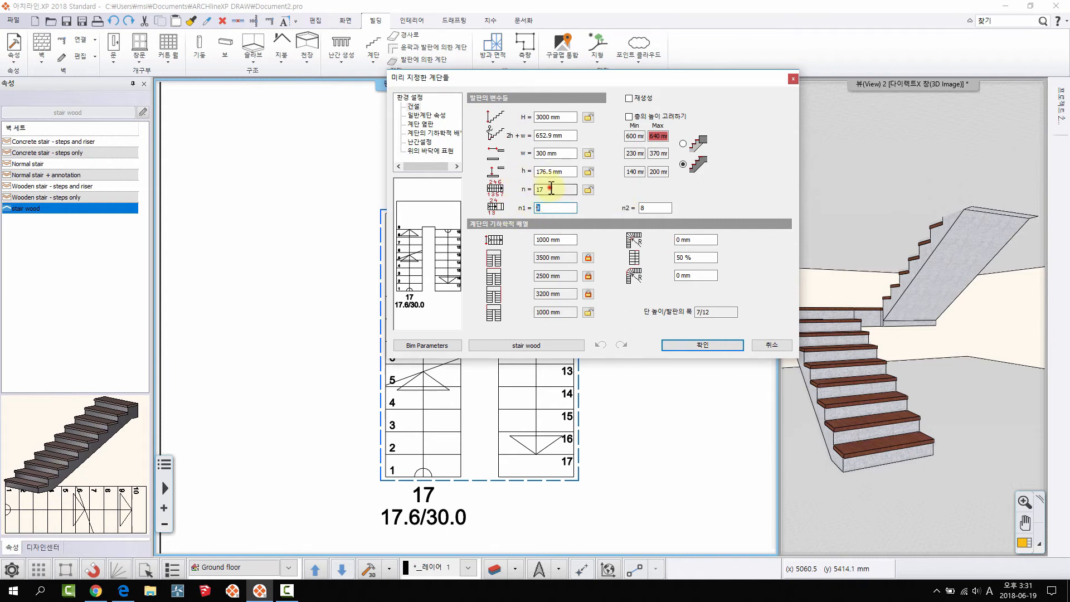
{"action": "double_click", "coordinate": [550, 190]}
Compare the step counts n, n1 and n2 with the step numbers and the riser/tread annotation in the floor plan.
{"action": "left_click_drag", "start_coordinate": [540, 81], "coordinate": [717, 97]}
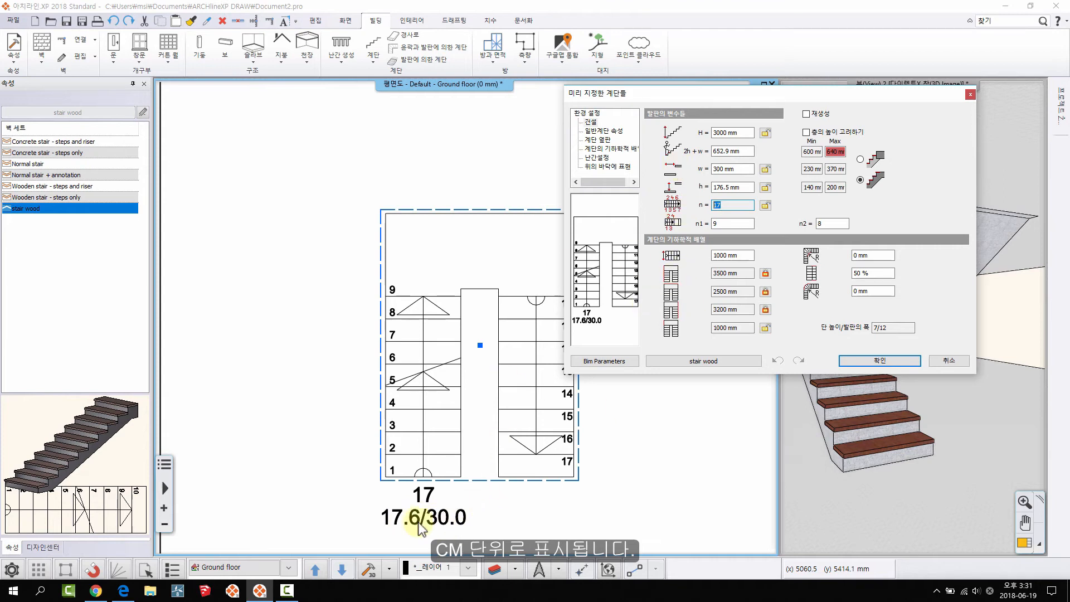
{"action": "left_click", "coordinate": [714, 105]}
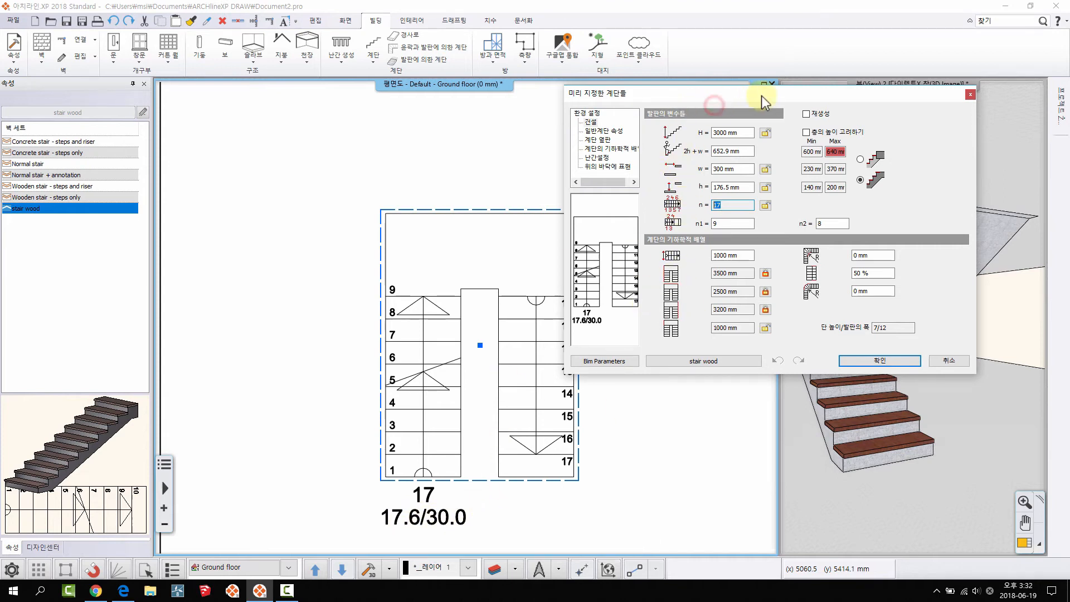
{"action": "left_click_drag", "start_coordinate": [763, 96], "coordinate": [809, 95]}
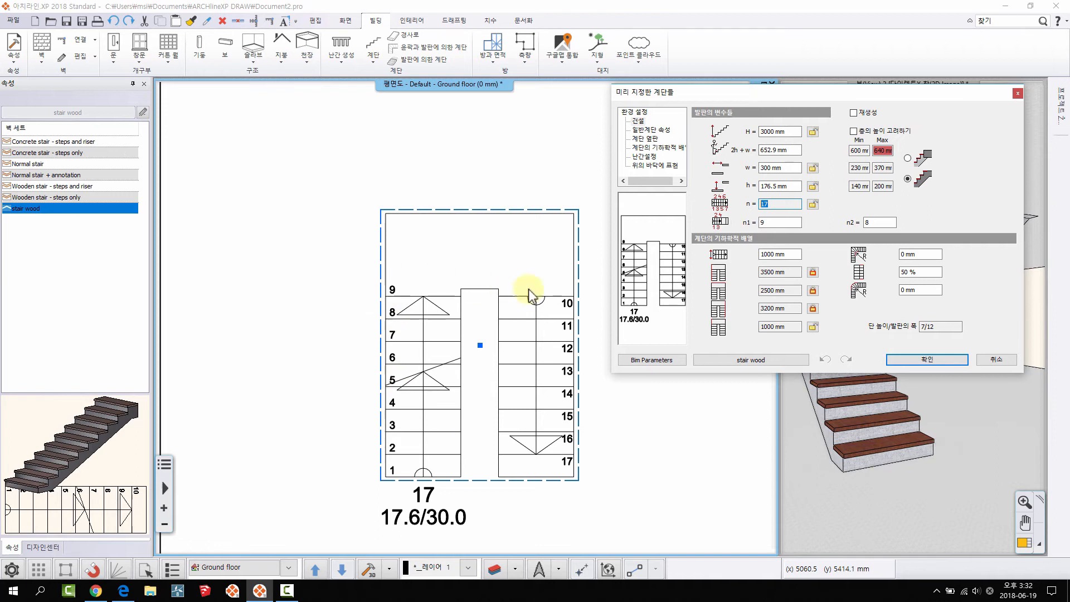
{"action": "left_click_drag", "start_coordinate": [714, 96], "coordinate": [589, 59]}
{"action": "double_click", "coordinate": [655, 163]}
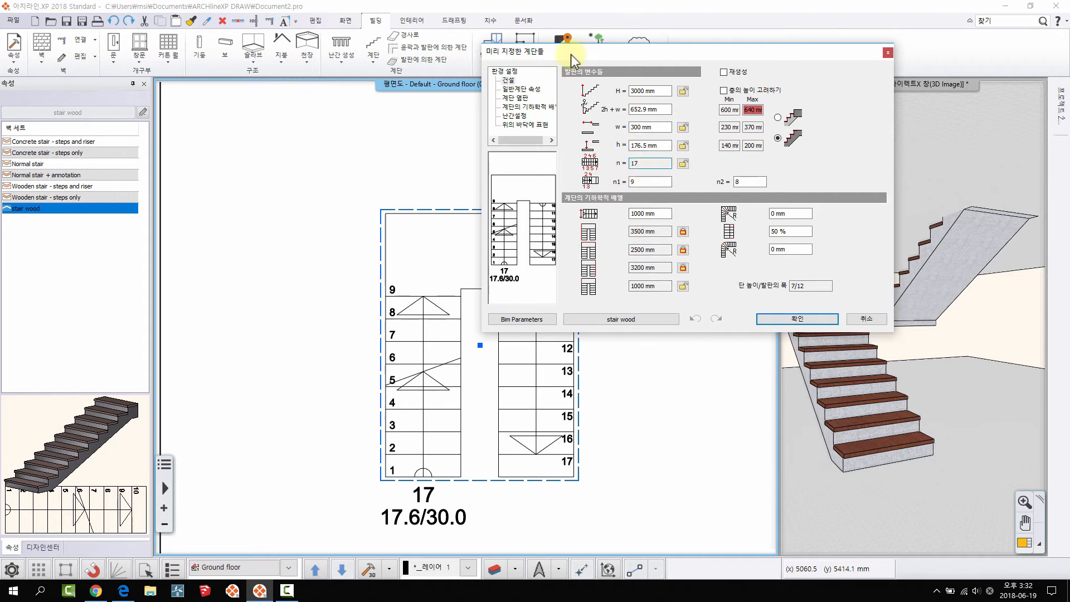
{"action": "left_click_drag", "start_coordinate": [573, 55], "coordinate": [730, 84]}
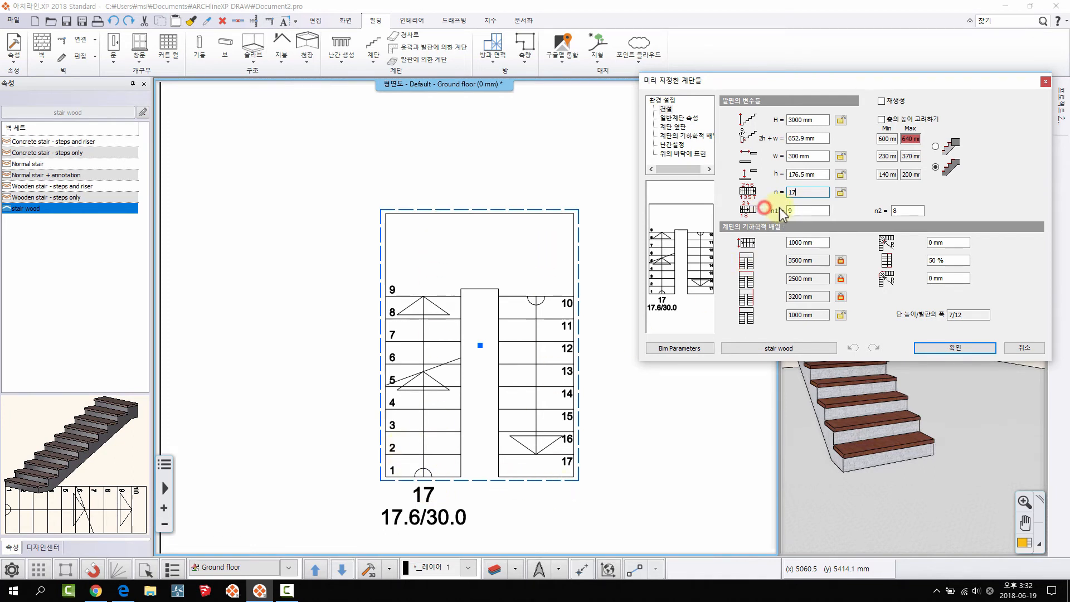
{"action": "left_click", "coordinate": [876, 212]}
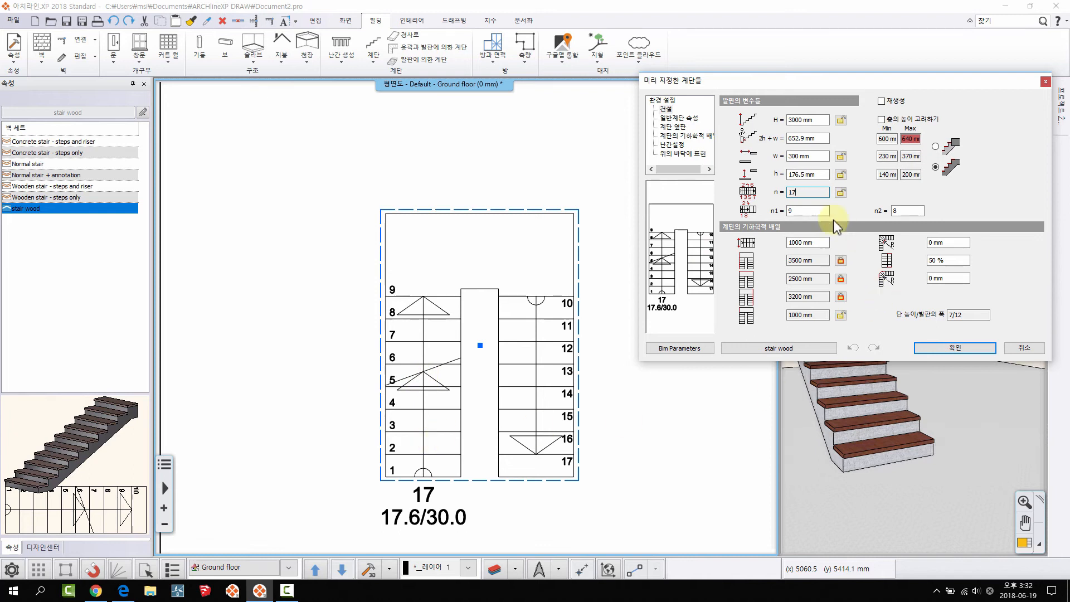
Try to set the first flight's step count n1 to 11 while that flight's length is locked.
{"action": "double_click", "coordinate": [800, 211]}
{"action": "double_click", "coordinate": [915, 211]}
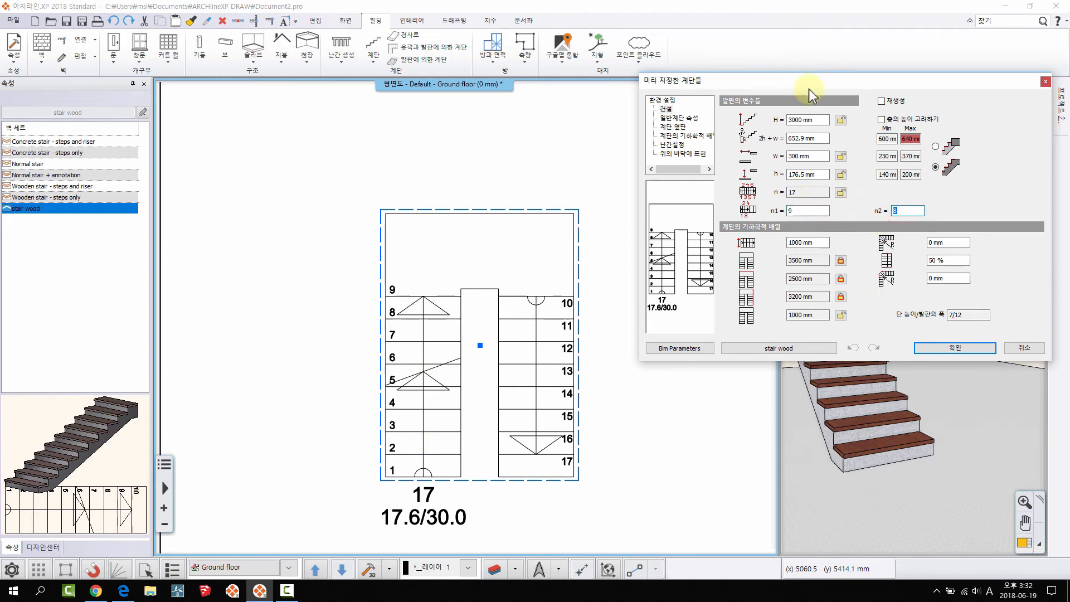
{"action": "left_click_drag", "start_coordinate": [808, 81], "coordinate": [690, 61]}
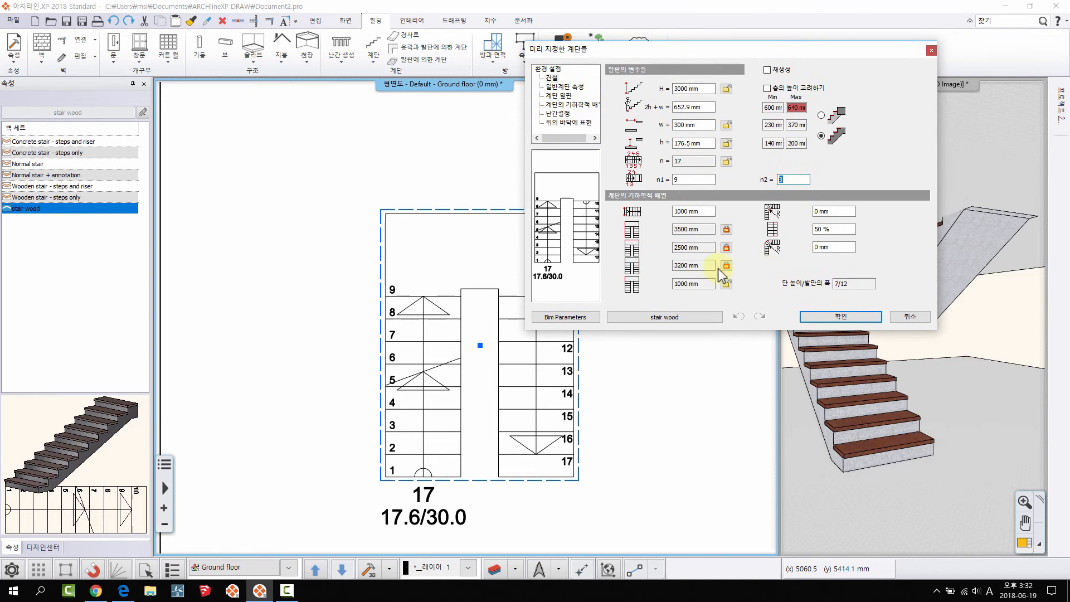
{"action": "double_click", "coordinate": [694, 178]}
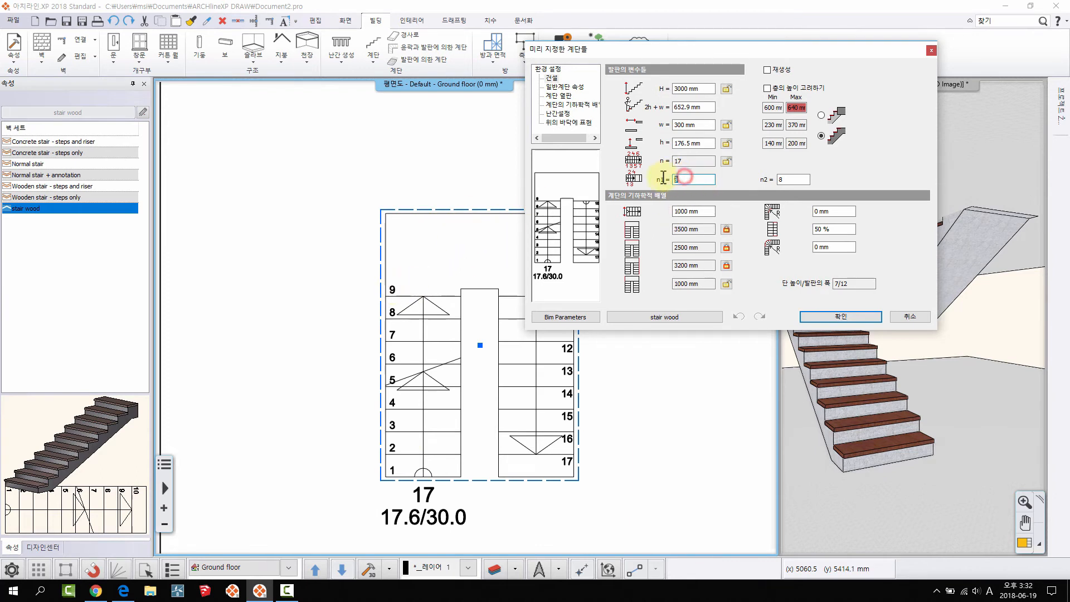
{"action": "type", "text": "11"}
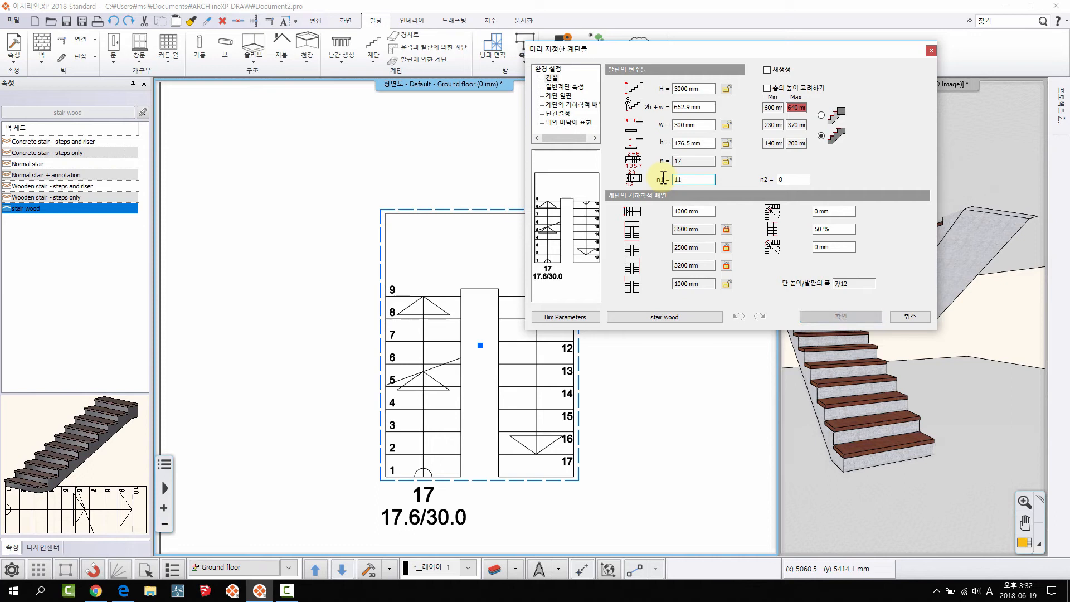
{"action": "left_click", "coordinate": [780, 179]}
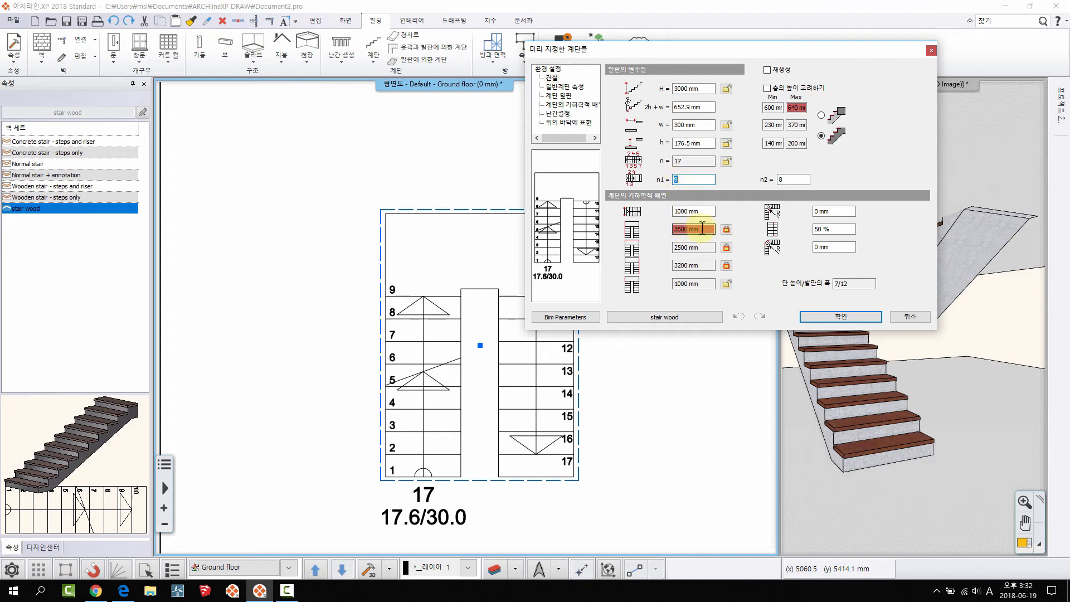
{"action": "left_click", "coordinate": [707, 228]}
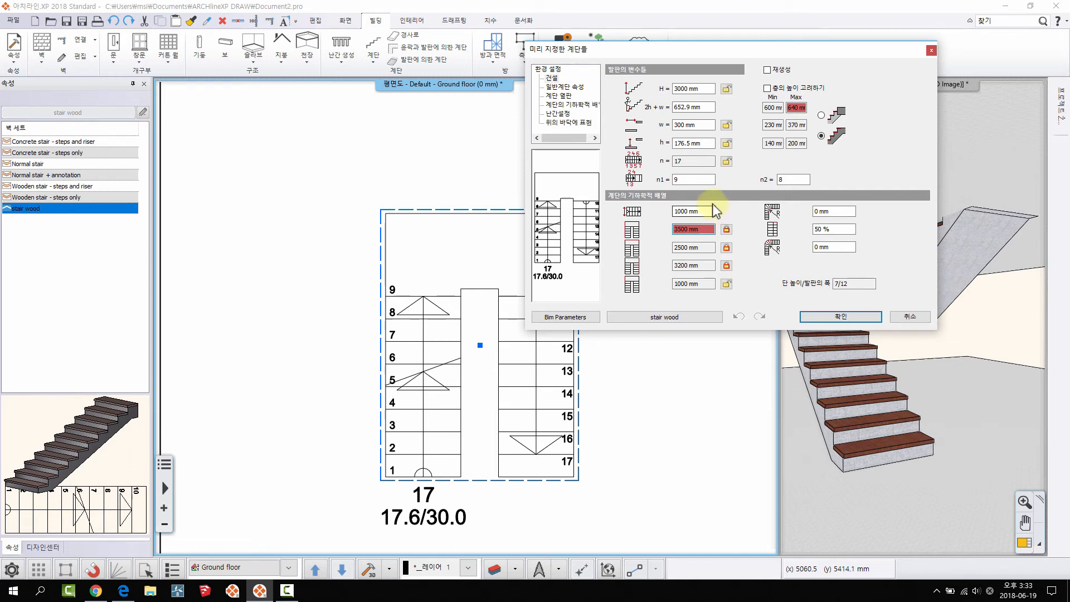
{"action": "double_click", "coordinate": [680, 180]}
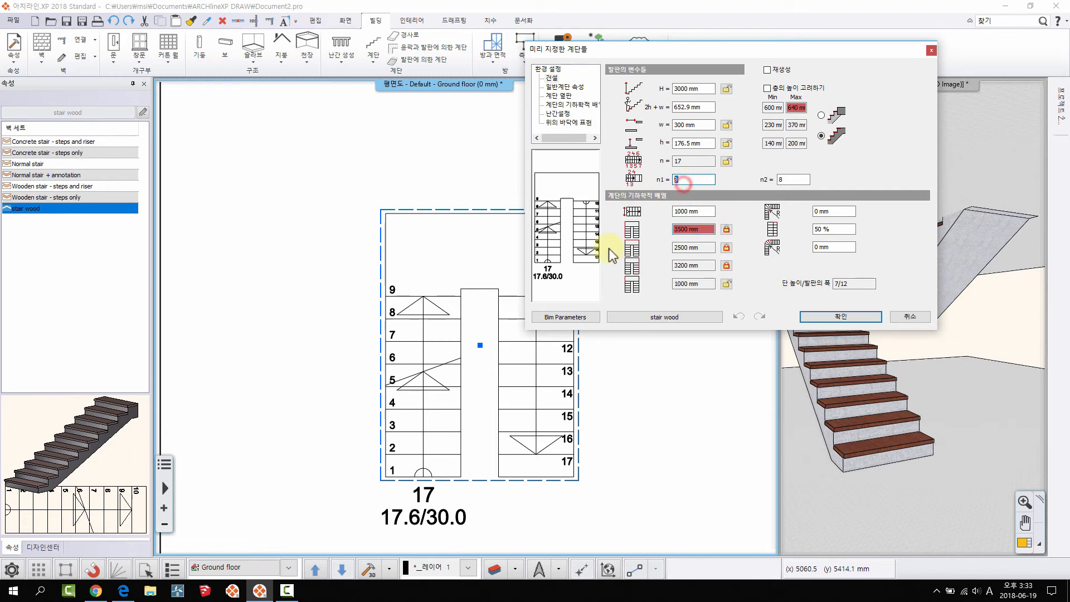
Unlock the first flight's length, set its step count n1 to 11, apply the change and inspect the stair in 3D.
{"action": "left_click", "coordinate": [726, 229]}
{"action": "left_click", "coordinate": [673, 178]}
{"action": "double_click", "coordinate": [677, 180]}
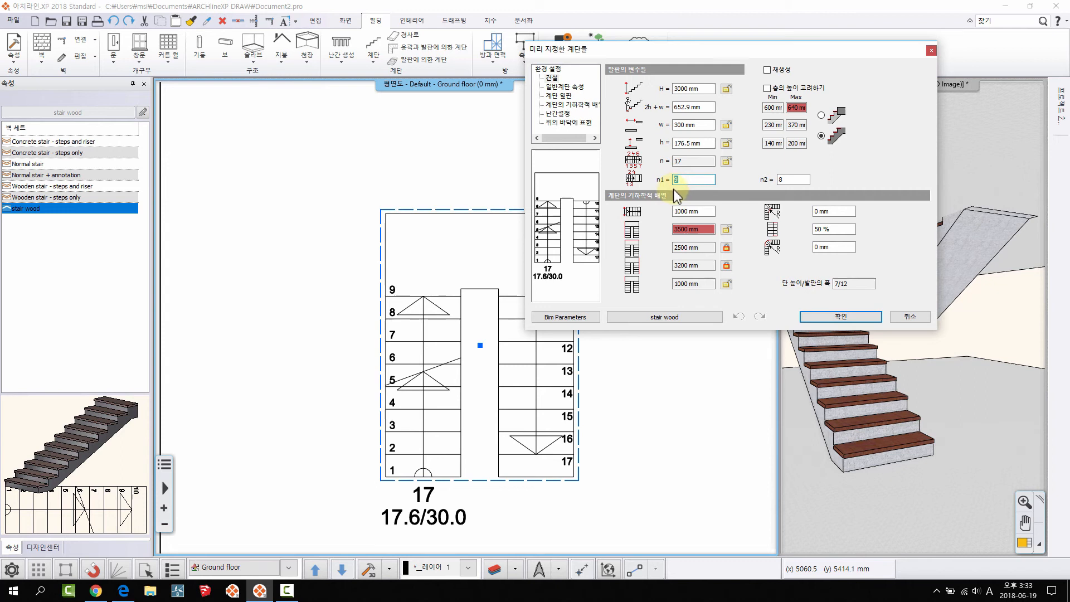
{"action": "type", "text": "11"}
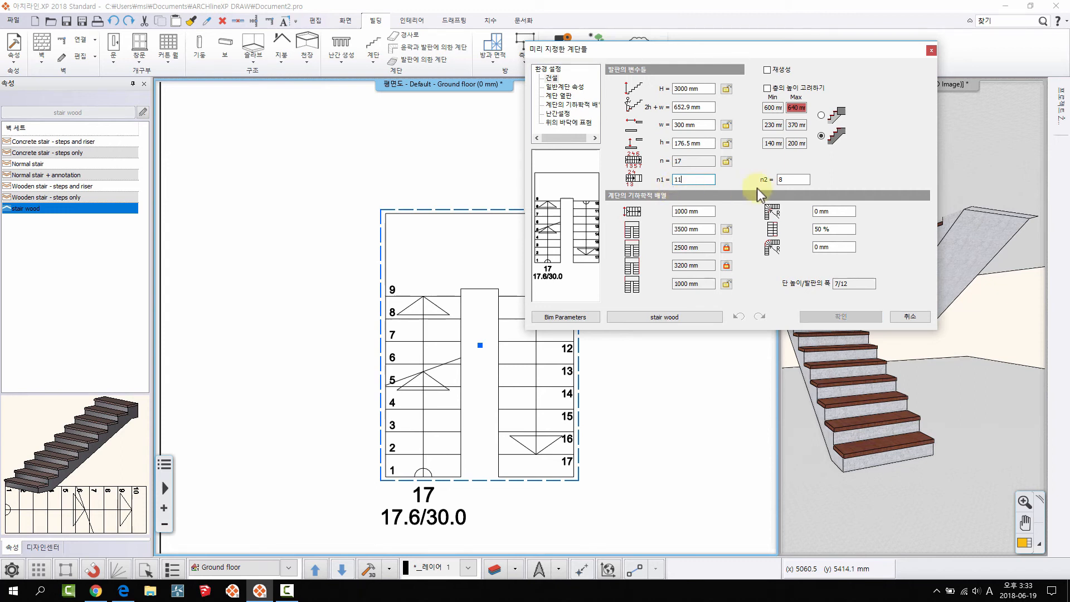
{"action": "double_click", "coordinate": [687, 179]}
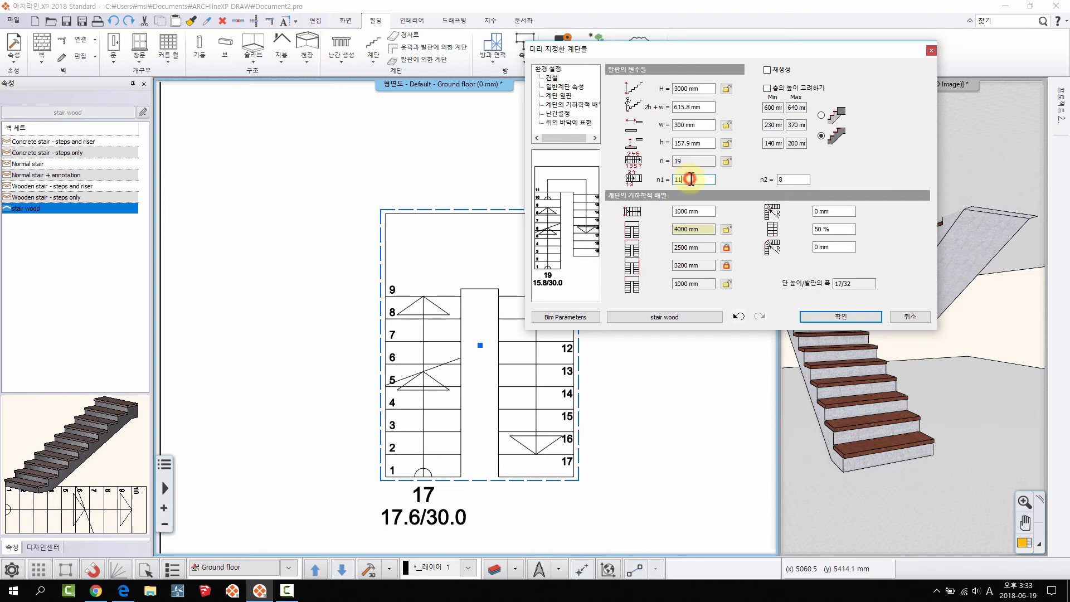
{"action": "double_click", "coordinate": [686, 230]}
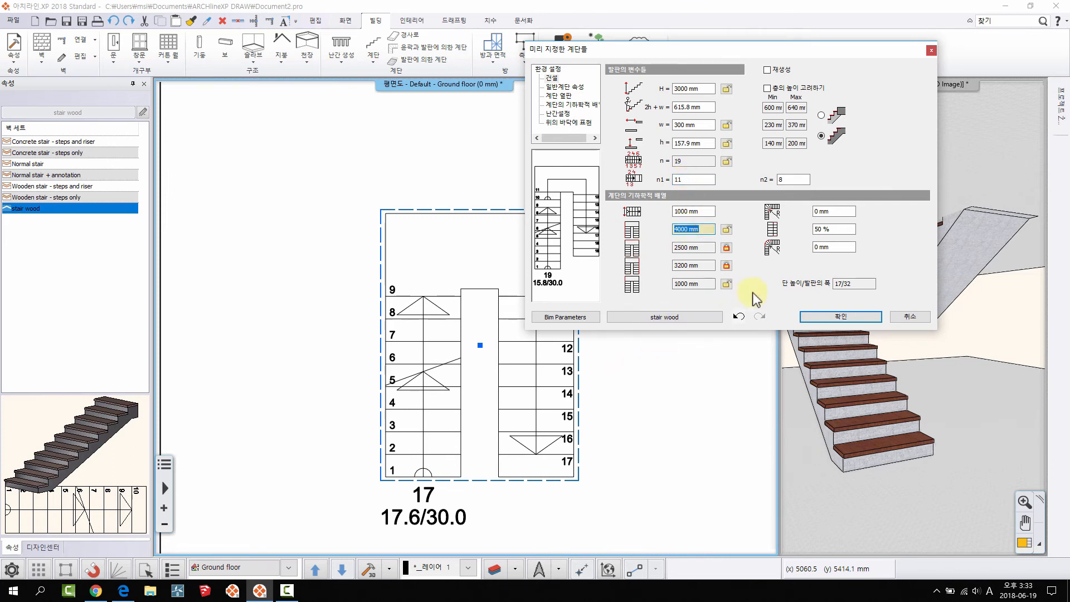
{"action": "left_click", "coordinate": [844, 317]}
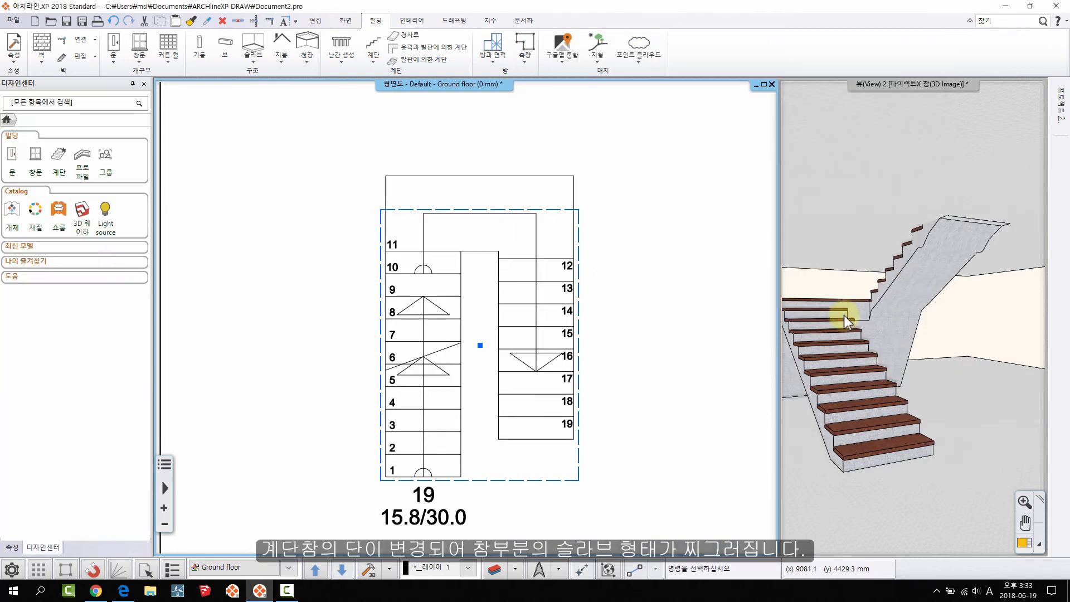
{"action": "left_click", "coordinate": [786, 351]}
{"action": "mouse_move", "coordinate": [846, 362]}
{"action": "left_mouse_down"}
{"action": "mouse_move", "coordinate": [897, 348]}
{"action": "mouse_move", "coordinate": [831, 358]}
{"action": "left_mouse_up"}
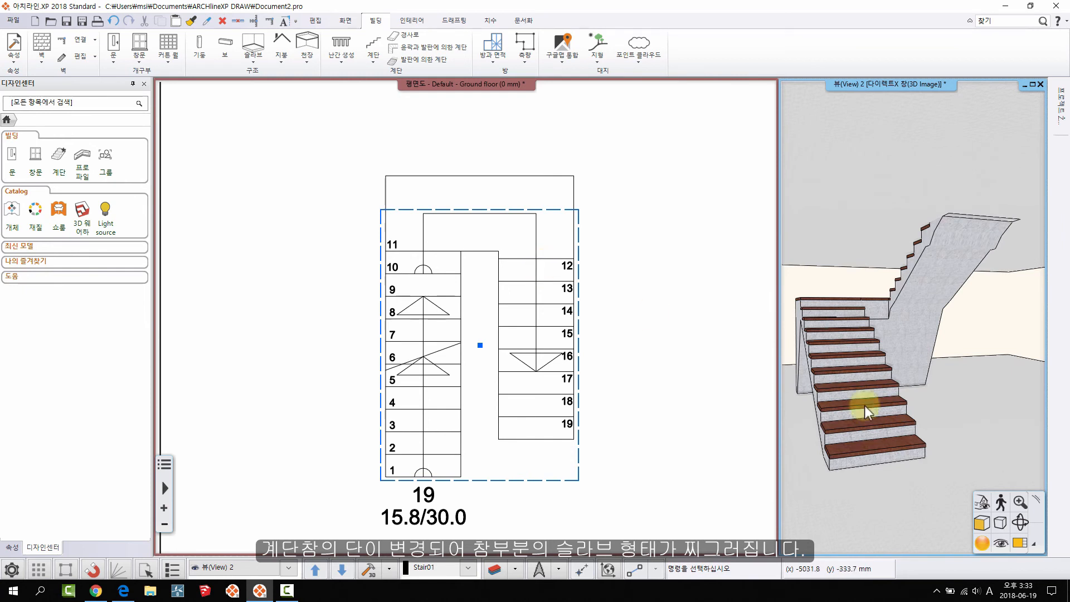
Reopen the stair's properties and try to set the second flight's step count n2 to 9 while its length is locked.
{"action": "right_click", "coordinate": [544, 252]}
{"action": "left_click", "coordinate": [601, 277]}
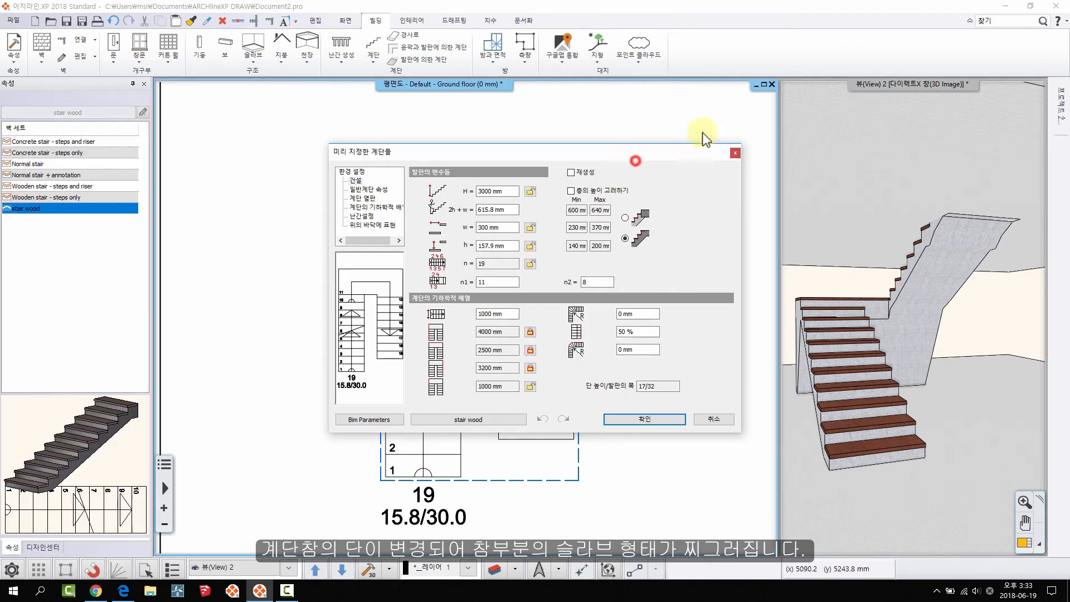
{"action": "left_click_drag", "start_coordinate": [689, 154], "coordinate": [737, 120]}
{"action": "left_click", "coordinate": [643, 248]}
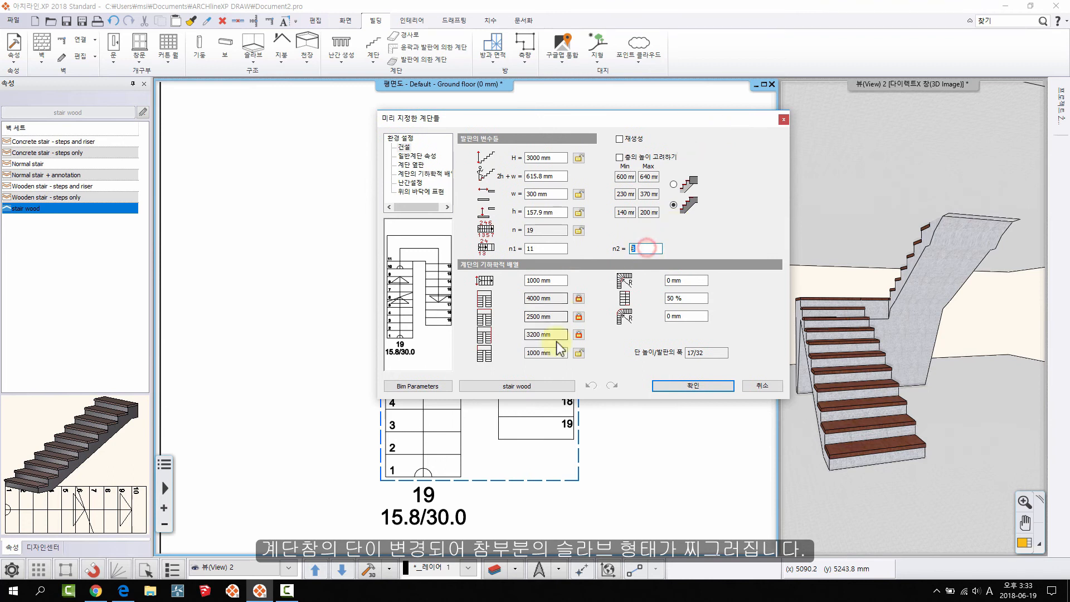
{"action": "left_click_drag", "start_coordinate": [493, 119], "coordinate": [726, 104]}
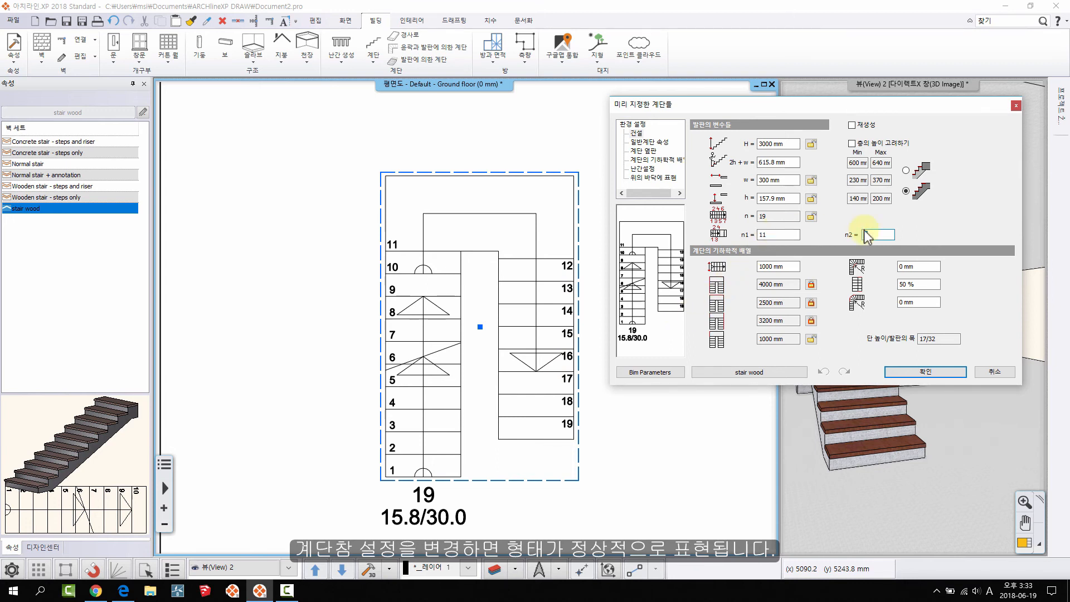
{"action": "type", "text": "1"}
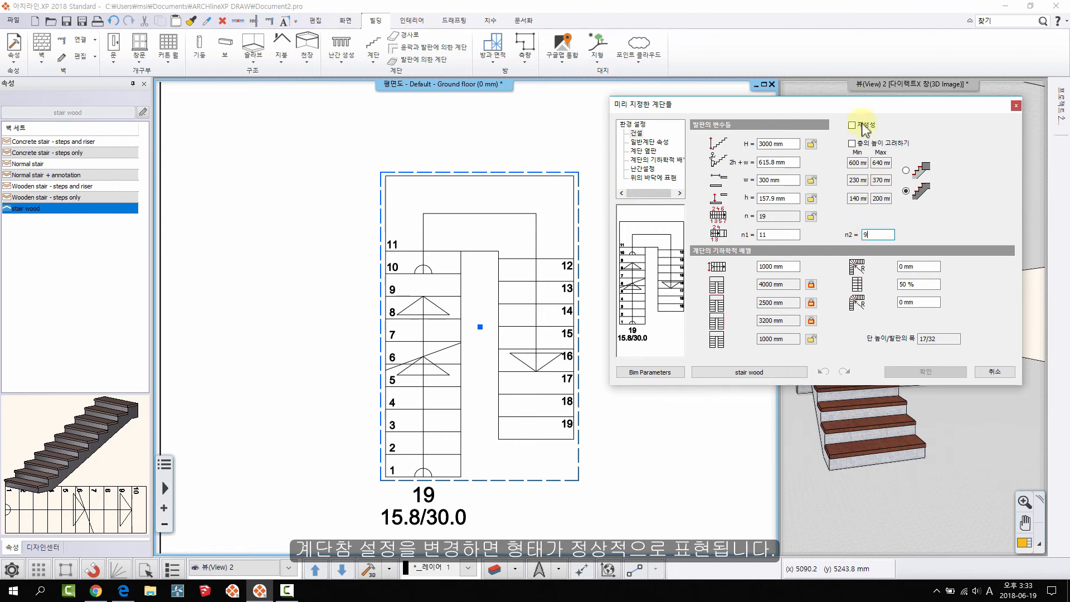
{"action": "left_click_drag", "start_coordinate": [864, 105], "coordinate": [835, 69]}
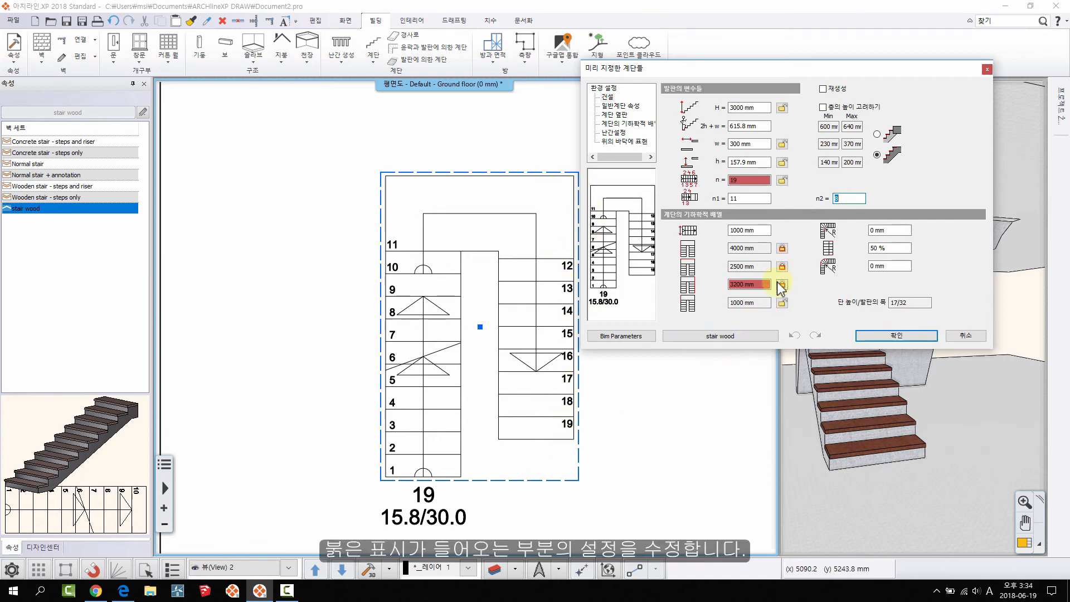
Unlock the second flight's length, set its step count n2 to 9, apply the change and inspect the landing in 3D.
{"action": "left_click", "coordinate": [781, 285]}
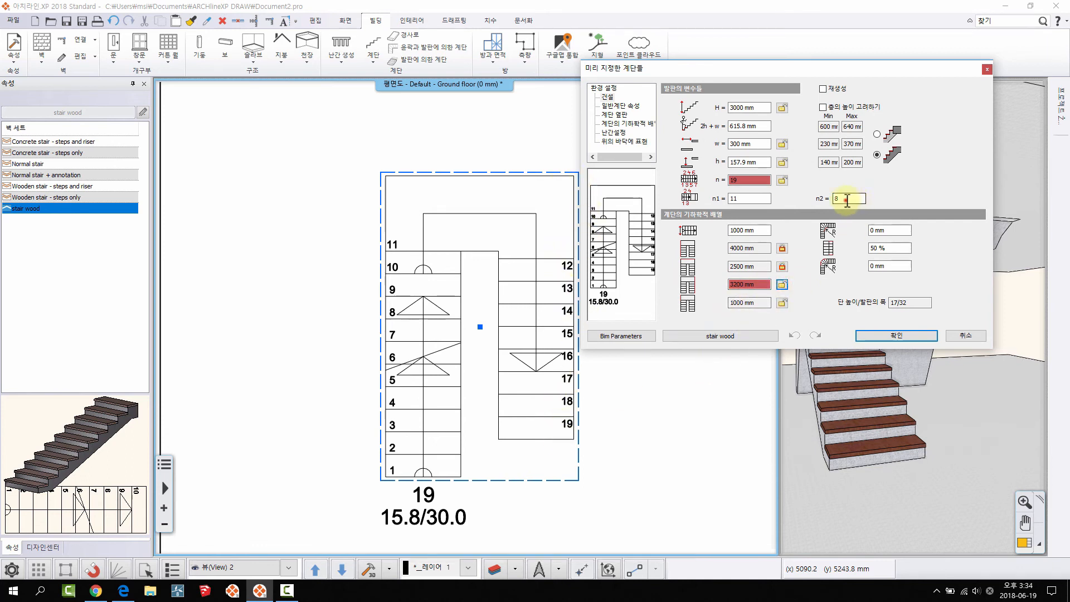
{"action": "left_click", "coordinate": [846, 199]}
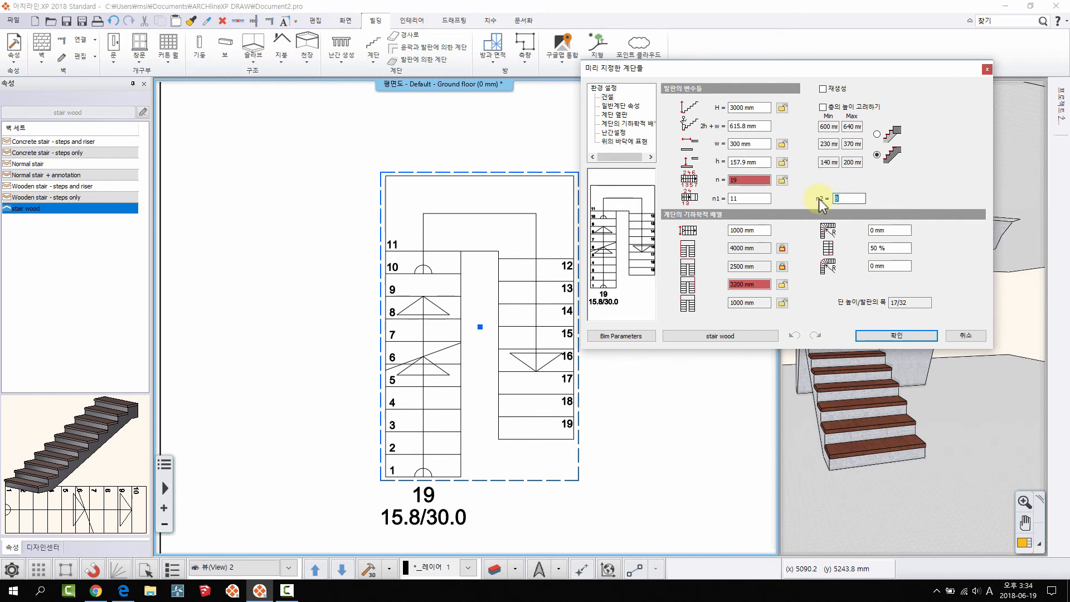
{"action": "type", "text": "9"}
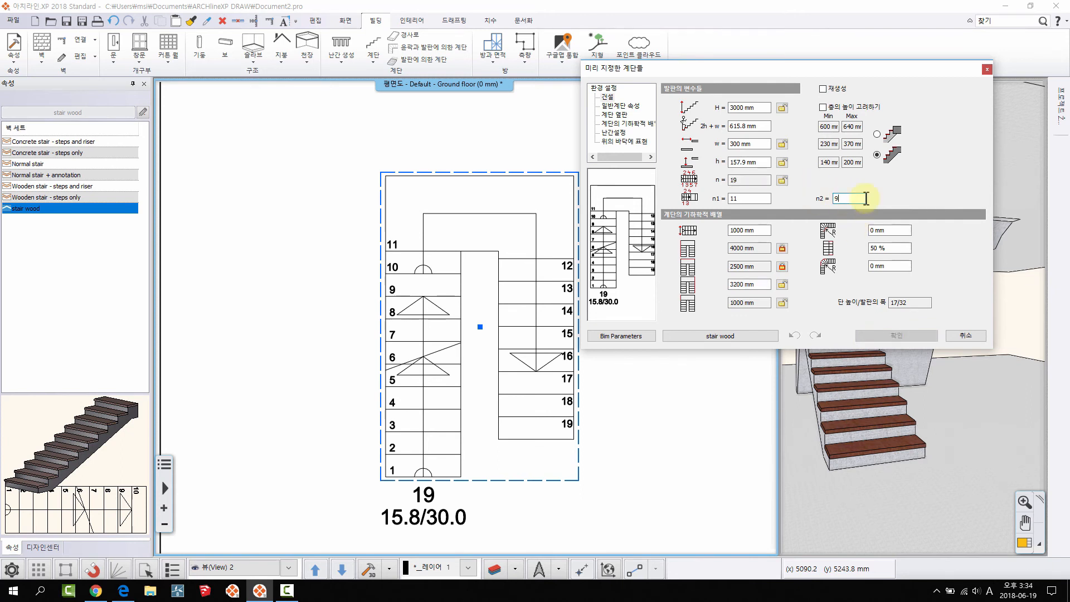
{"action": "key", "text": "Return"}
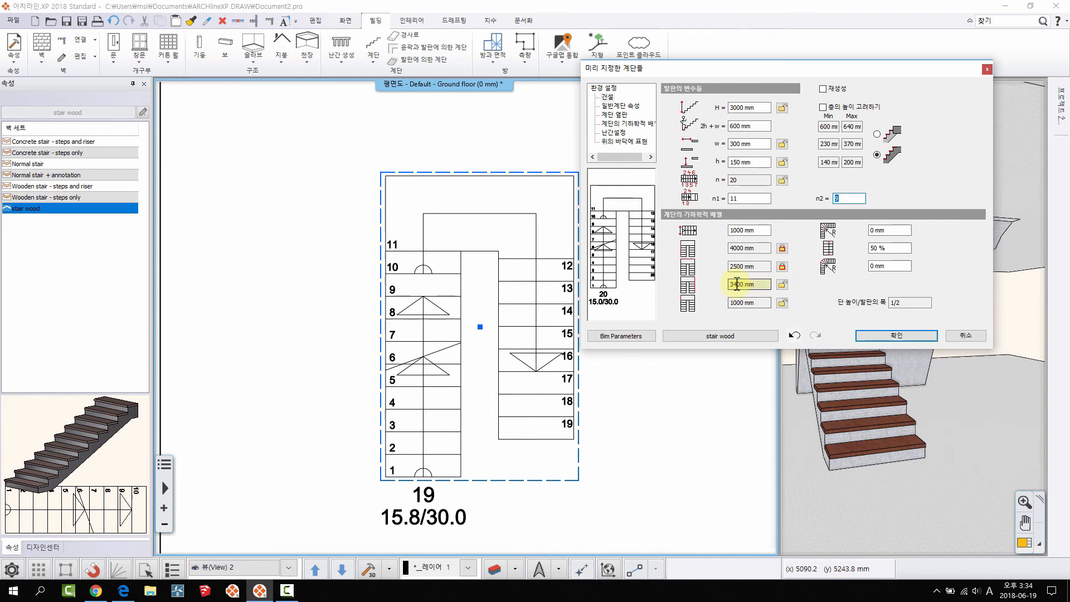
{"action": "left_click", "coordinate": [891, 335]}
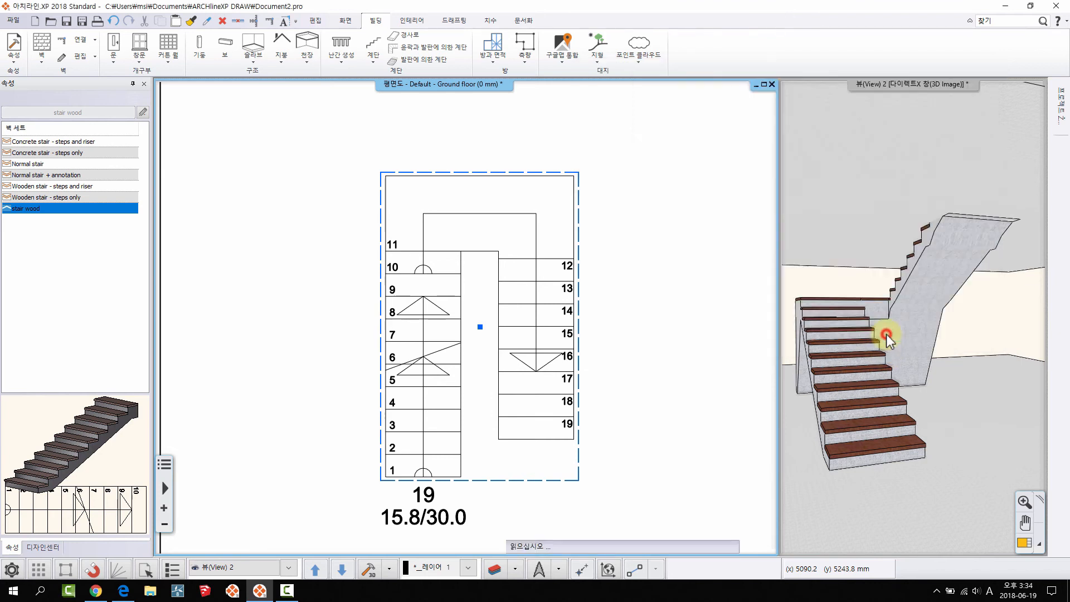
{"action": "mouse_move", "coordinate": [911, 299]}
{"action": "middle_mouse_down"}
{"action": "mouse_move", "coordinate": [851, 329]}
{"action": "mouse_move", "coordinate": [902, 340]}
{"action": "mouse_move", "coordinate": [955, 299]}
{"action": "mouse_move", "coordinate": [891, 303]}
{"action": "mouse_move", "coordinate": [902, 306]}
{"action": "mouse_move", "coordinate": [892, 321]}
{"action": "mouse_move", "coordinate": [913, 304]}
{"action": "mouse_move", "coordinate": [884, 306]}
{"action": "mouse_move", "coordinate": [874, 332]}
{"action": "mouse_move", "coordinate": [888, 309]}
{"action": "mouse_move", "coordinate": [903, 313]}
{"action": "middle_mouse_up"}
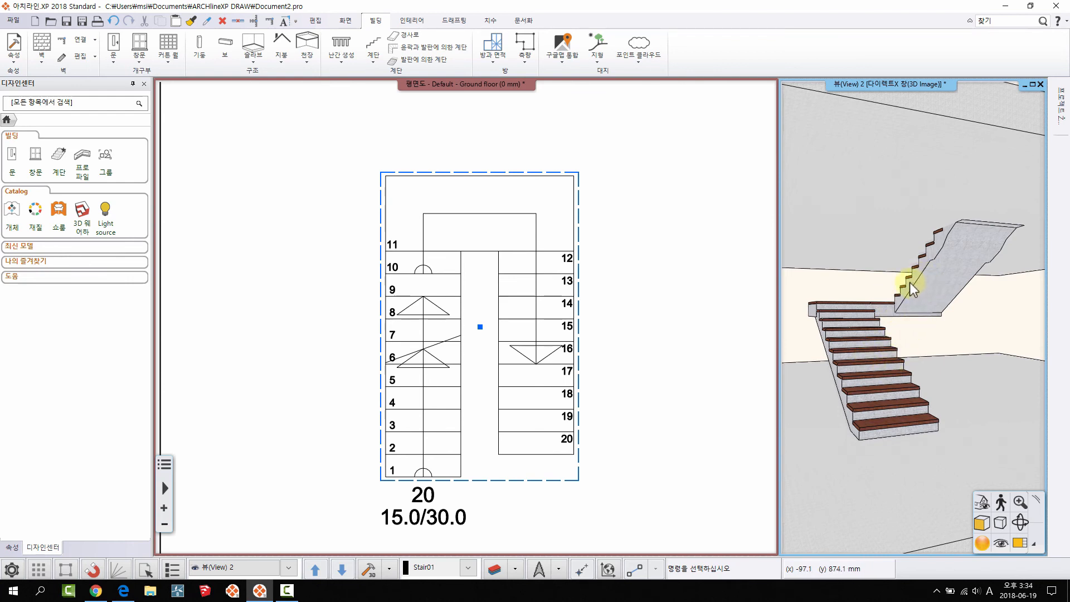
Open the edited U-shaped stair's properties from the 3D view to review its step counts and flight lengths.
{"action": "right_click", "coordinate": [854, 323]}
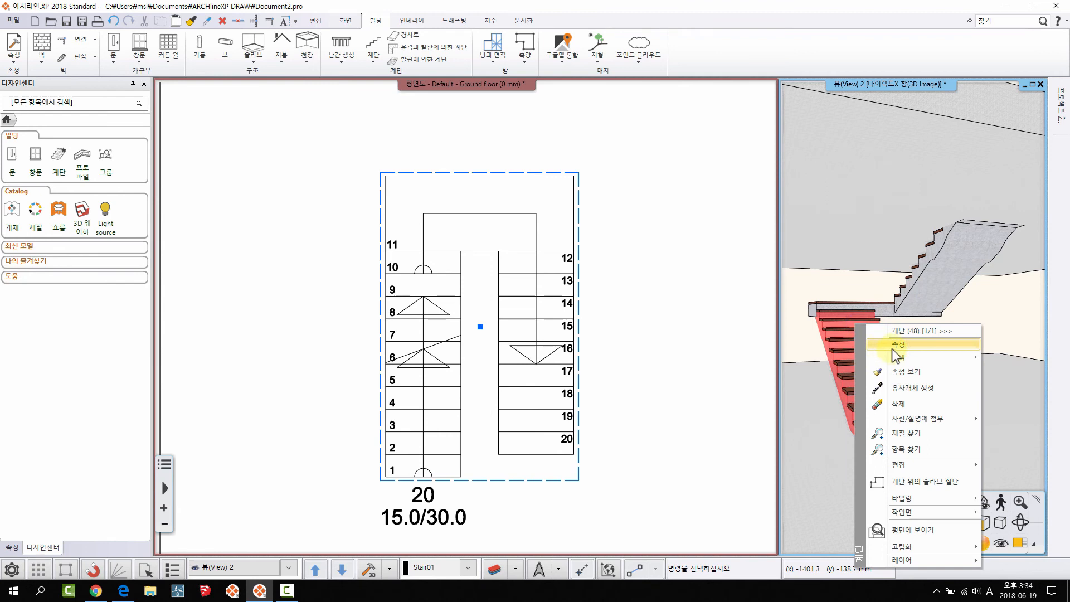
{"action": "left_click", "coordinate": [897, 345]}
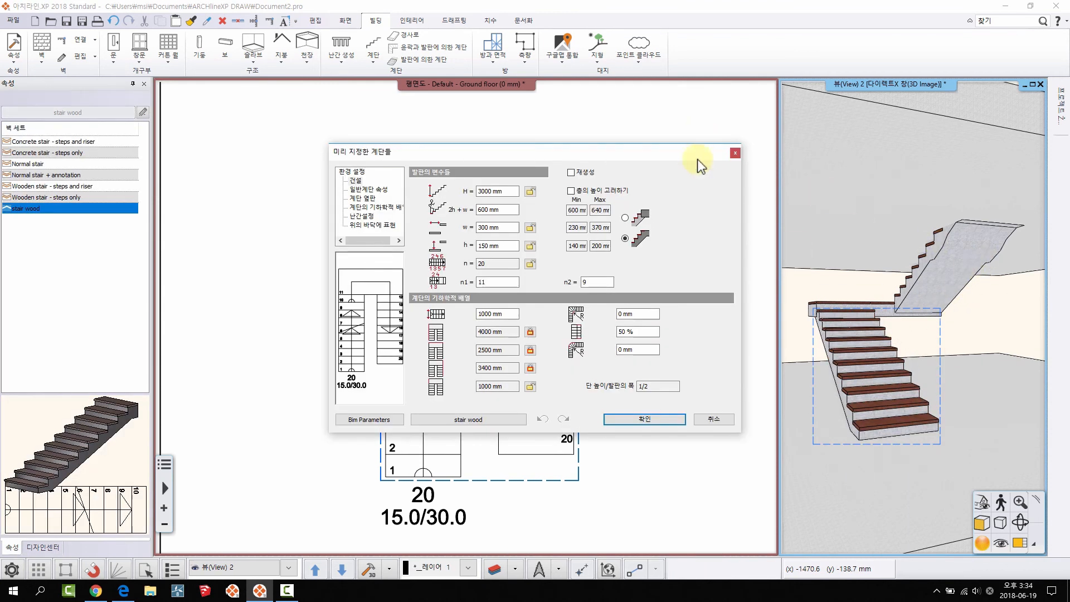
{"action": "left_click_drag", "start_coordinate": [698, 158], "coordinate": [833, 52]}
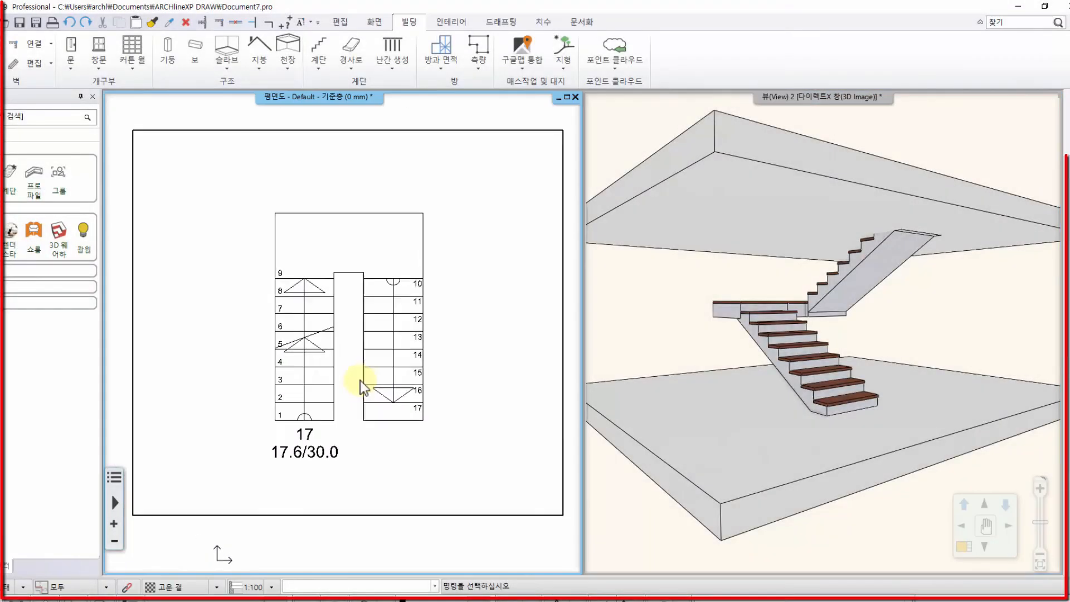
Open the properties of the 17-step U-shaped stair from the floor plan of Document7.
{"action": "left_click", "coordinate": [306, 321]}
{"action": "right_click", "coordinate": [304, 337]}
{"action": "left_click", "coordinate": [340, 354]}
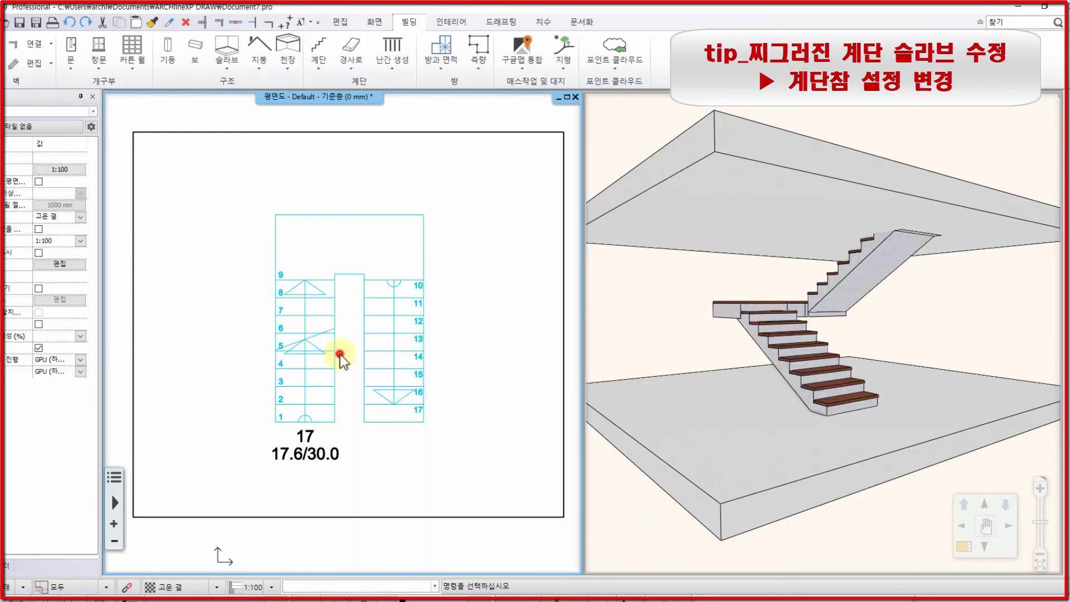
{"action": "left_click_drag", "start_coordinate": [499, 161], "coordinate": [469, 155]}
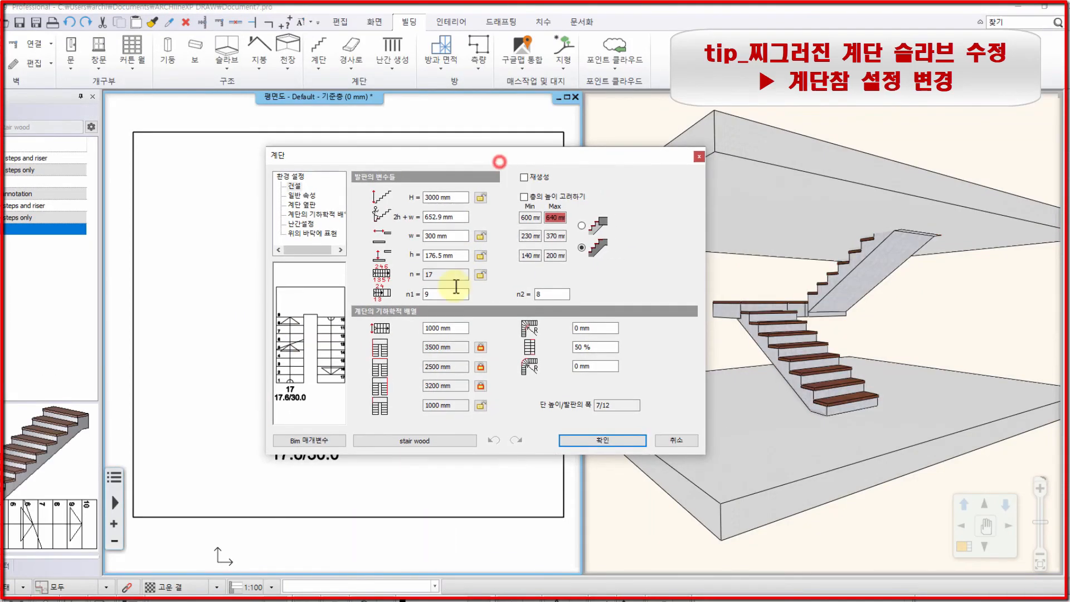
Unlock the first flight's length, set n1 to 11, apply the change and inspect the landing slab's underside in 3D.
{"action": "left_click", "coordinate": [480, 347]}
{"action": "double_click", "coordinate": [440, 294]}
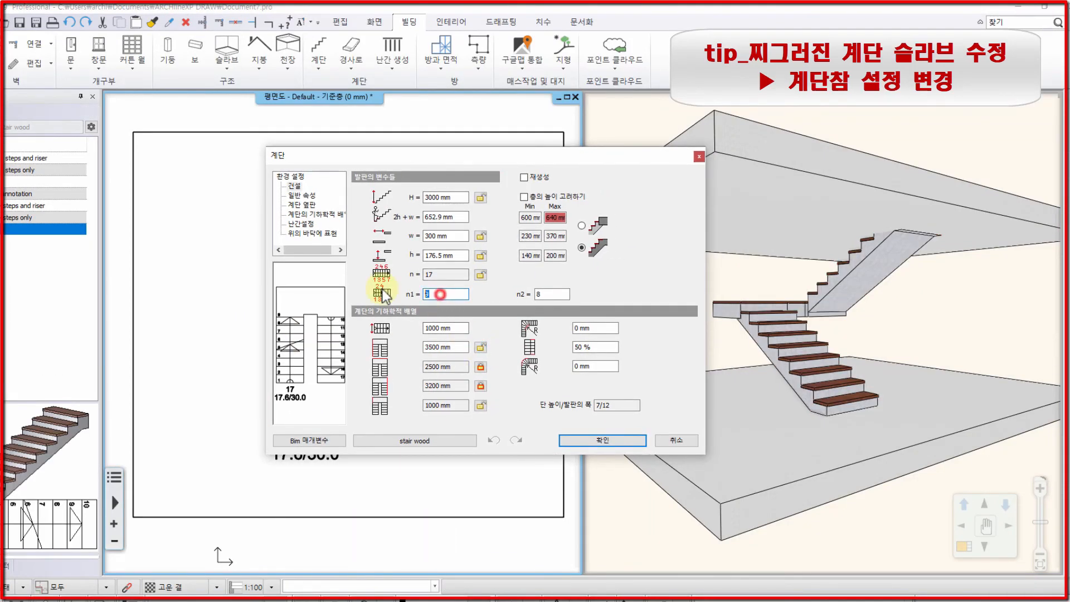
{"action": "type", "text": "11"}
{"action": "left_click", "coordinate": [546, 295]}
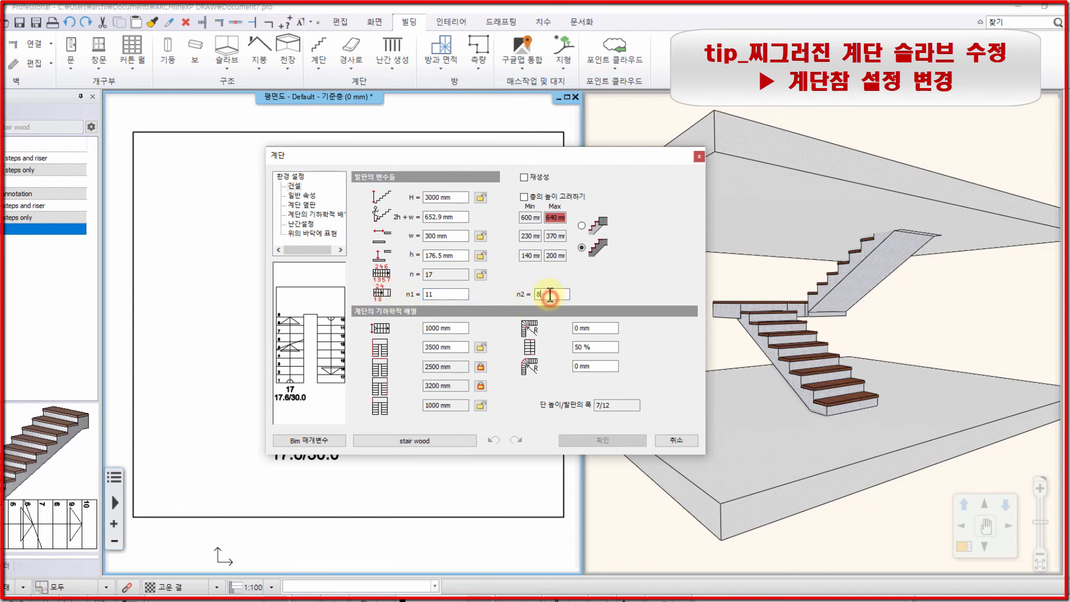
{"action": "double_click", "coordinate": [449, 348]}
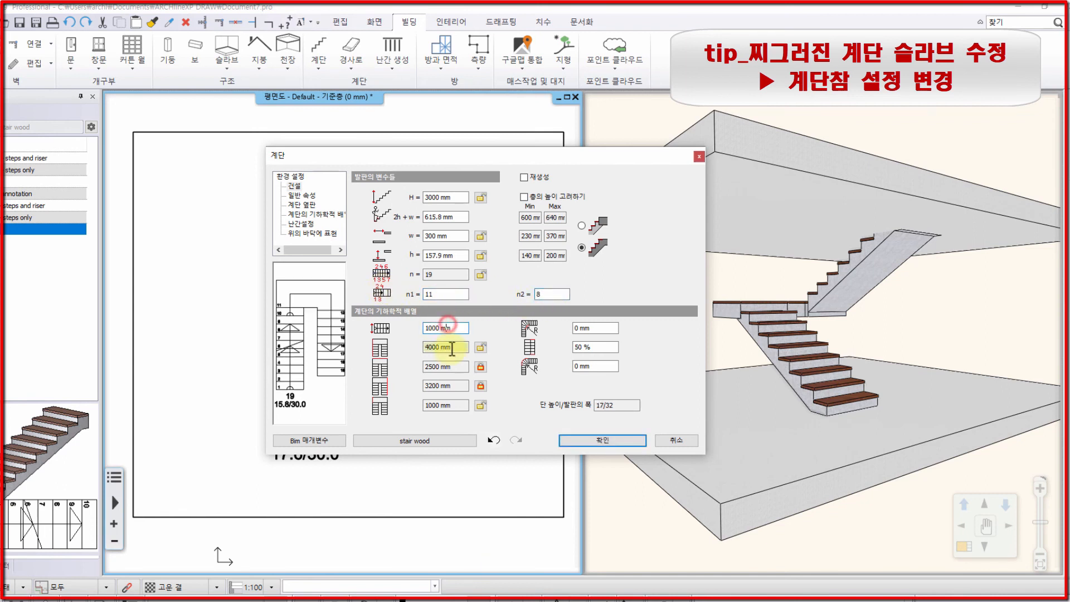
{"action": "type", "text": "4000"}
{"action": "left_click", "coordinate": [602, 440]}
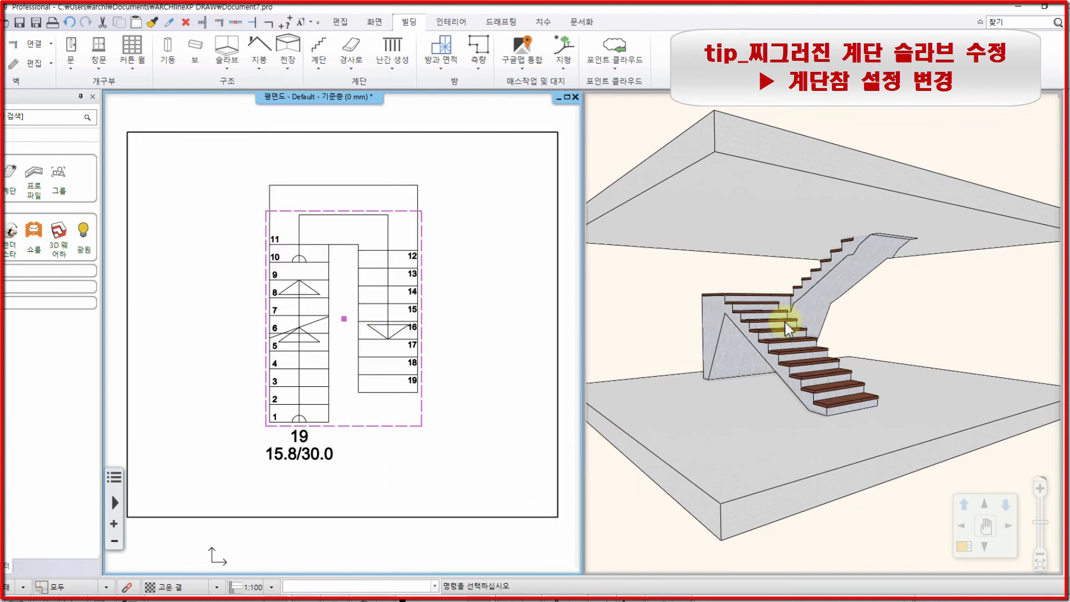
{"action": "scroll", "coordinate": [833, 365], "scroll_direction": "up", "scroll_amount": 3}
{"action": "middle_click_drag", "start_coordinate": [833, 365], "coordinate": [877, 278]}
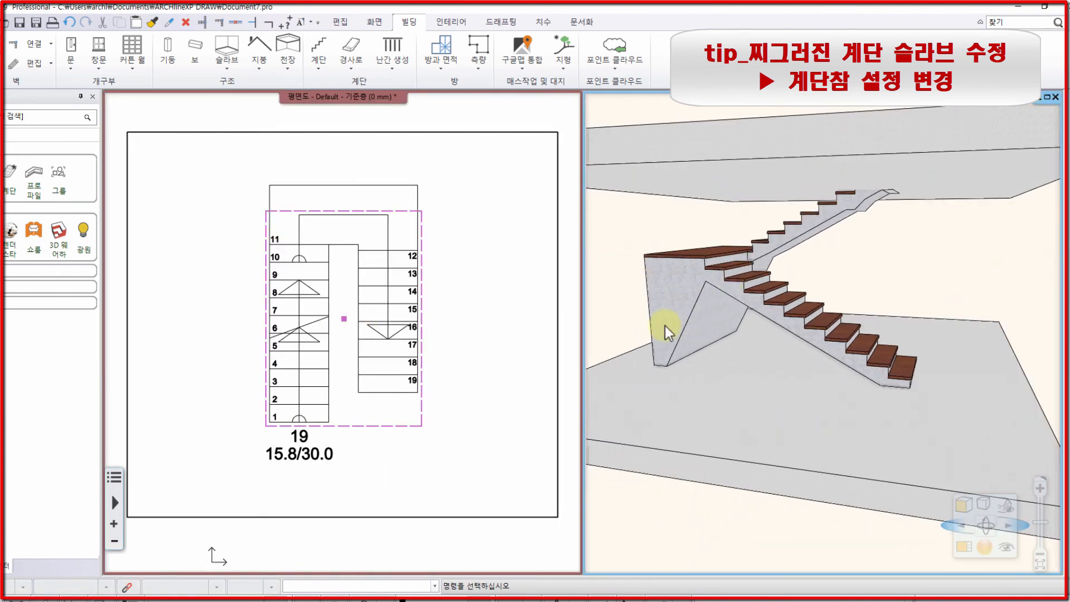
Open the properties of the stair with the distorted landing slab and show the geometric settings of its individual steps.
{"action": "right_click", "coordinate": [747, 294]}
{"action": "left_click", "coordinate": [763, 298]}
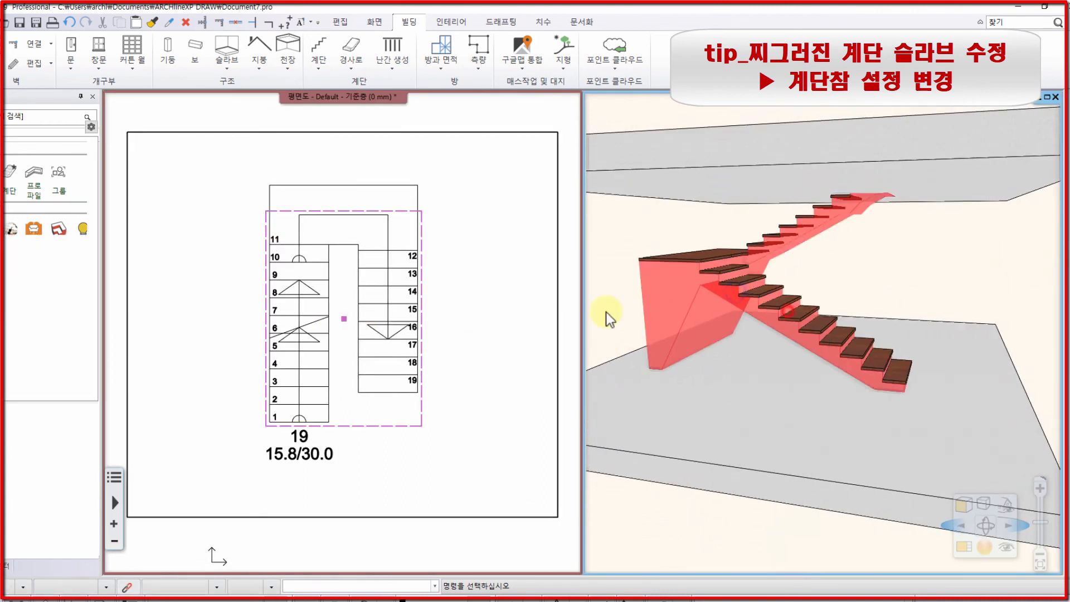
{"action": "left_click_drag", "start_coordinate": [585, 161], "coordinate": [524, 149]}
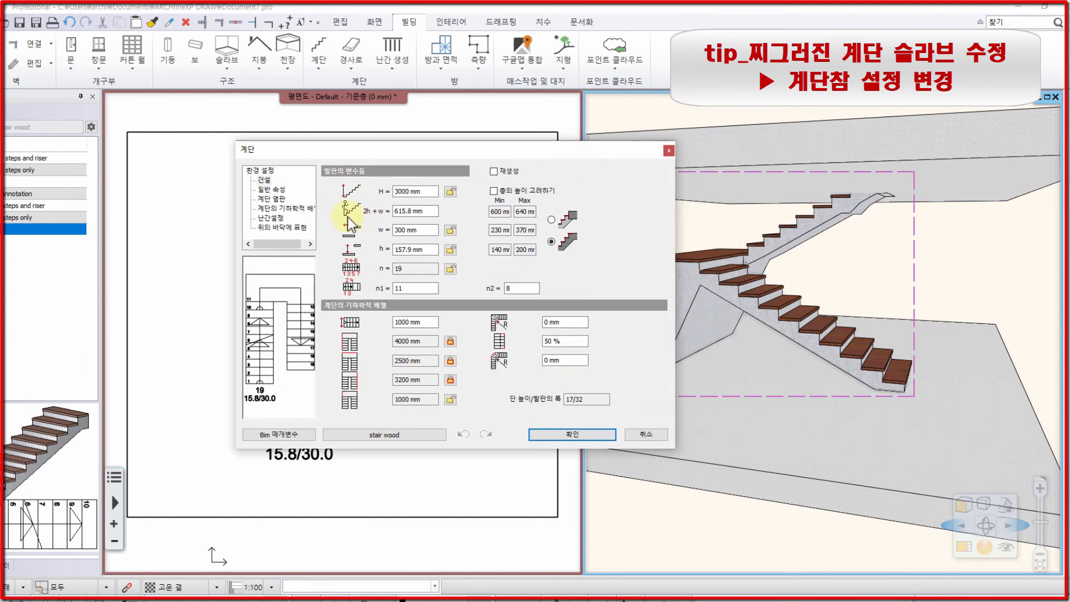
{"action": "left_click_drag", "start_coordinate": [368, 159], "coordinate": [579, 127]}
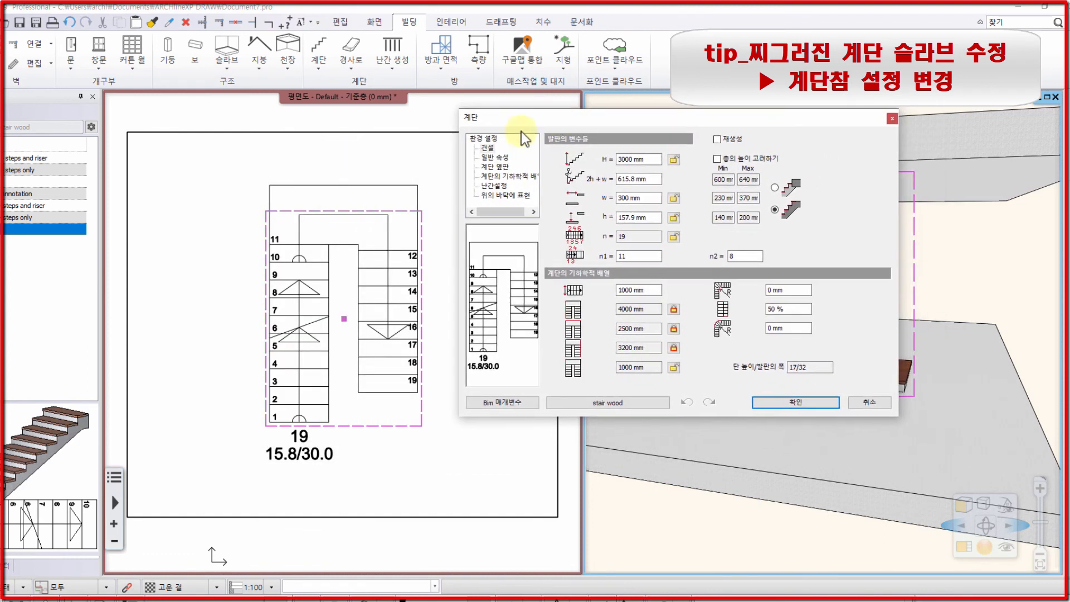
{"action": "left_click", "coordinate": [498, 175]}
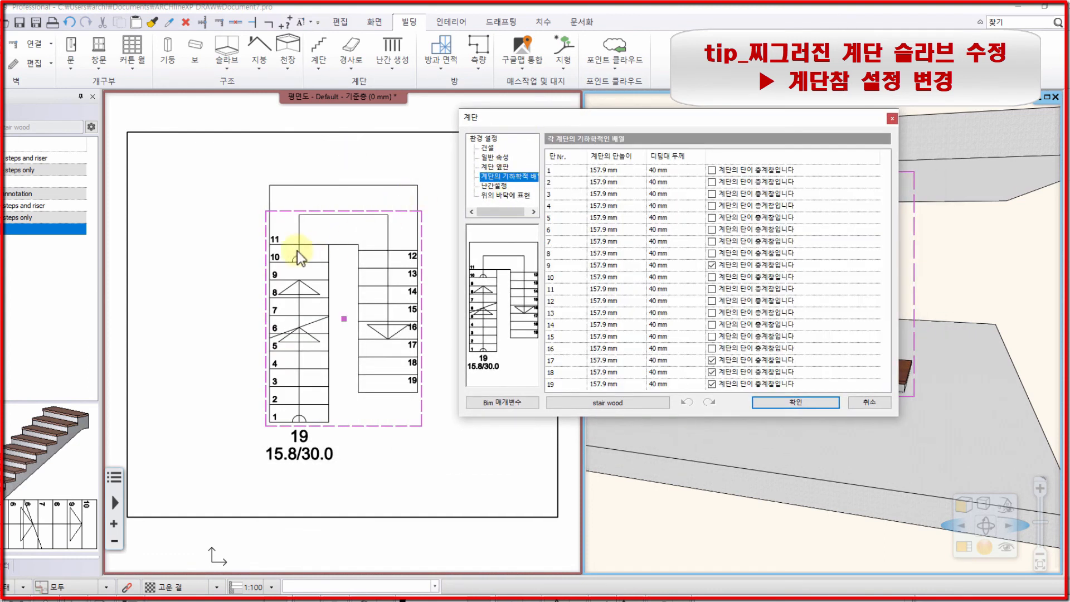
Mark step 11 as a landing, clear the landing option for steps 9, 17 and 18, apply and inspect the slab in 3D.
{"action": "left_click", "coordinate": [553, 288]}
{"action": "left_click", "coordinate": [713, 288]}
{"action": "left_click", "coordinate": [712, 264]}
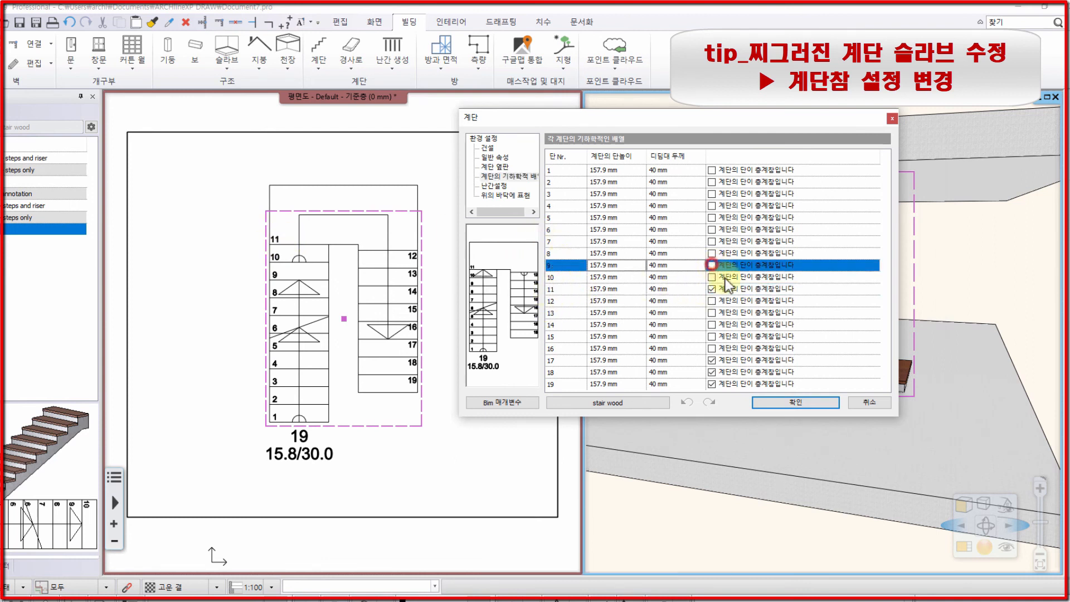
{"action": "left_click", "coordinate": [712, 360]}
{"action": "left_click", "coordinate": [711, 372]}
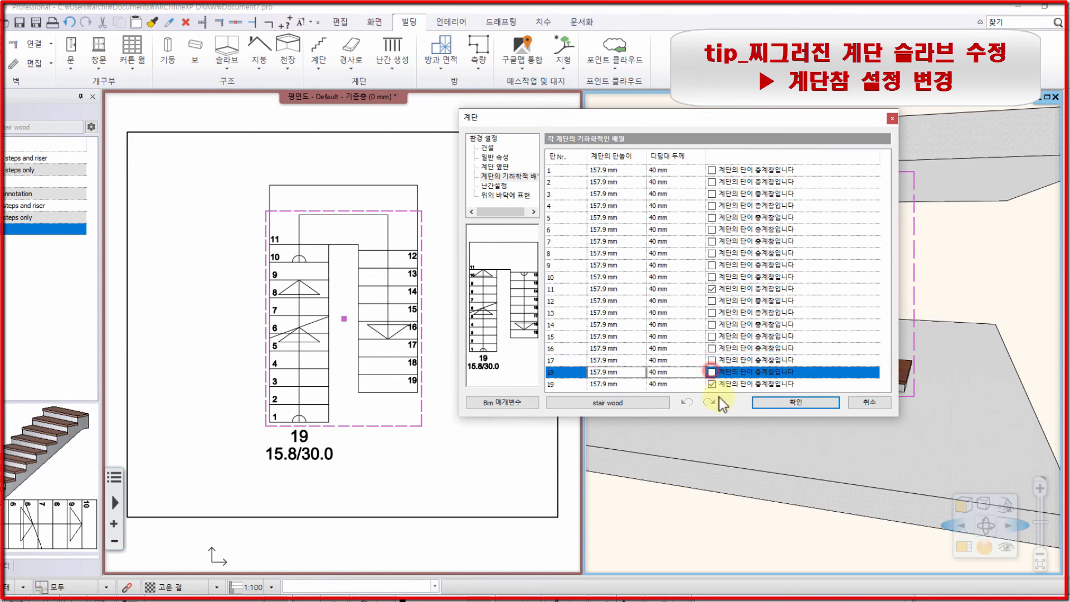
{"action": "left_click", "coordinate": [764, 402]}
{"action": "middle_click_drag", "start_coordinate": [773, 303], "coordinate": [815, 278]}
{"action": "scroll", "coordinate": [760, 306], "scroll_direction": "down", "scroll_amount": 3}
{"action": "scroll", "coordinate": [764, 282], "scroll_direction": "up", "scroll_amount": 3}
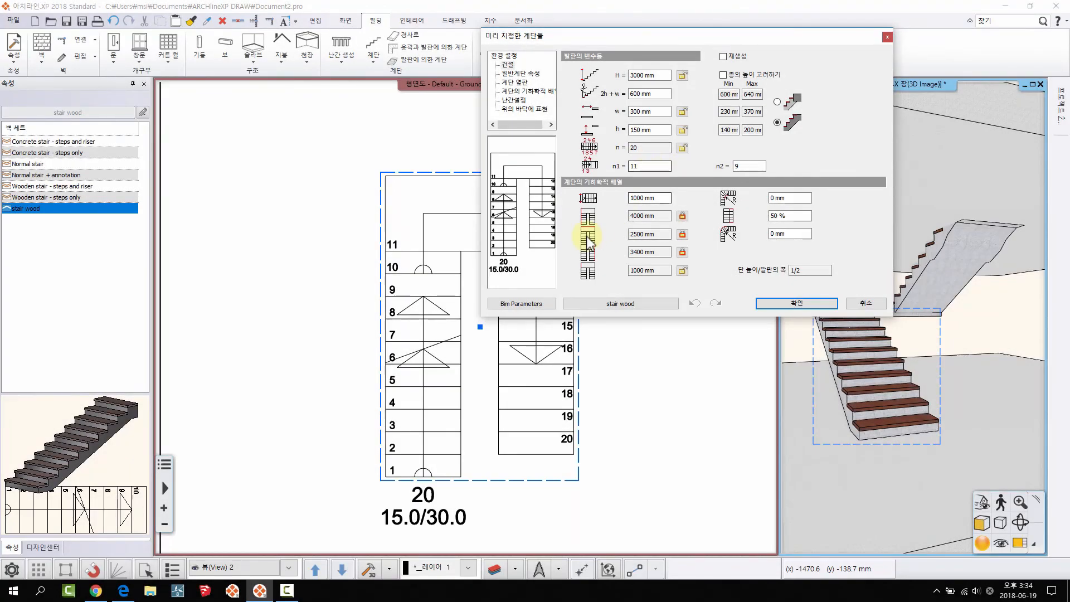
Unlock the U-shaped stair's 2500 mm overall width for editing and lock it again.
{"action": "left_click_drag", "start_coordinate": [613, 36], "coordinate": [754, 55]}
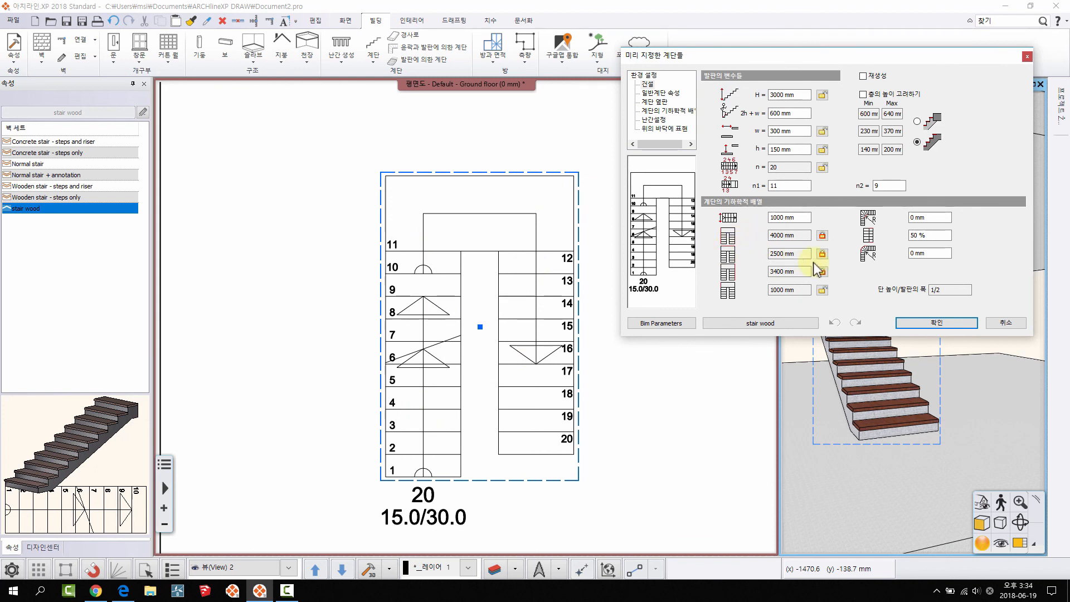
{"action": "left_click", "coordinate": [822, 254]}
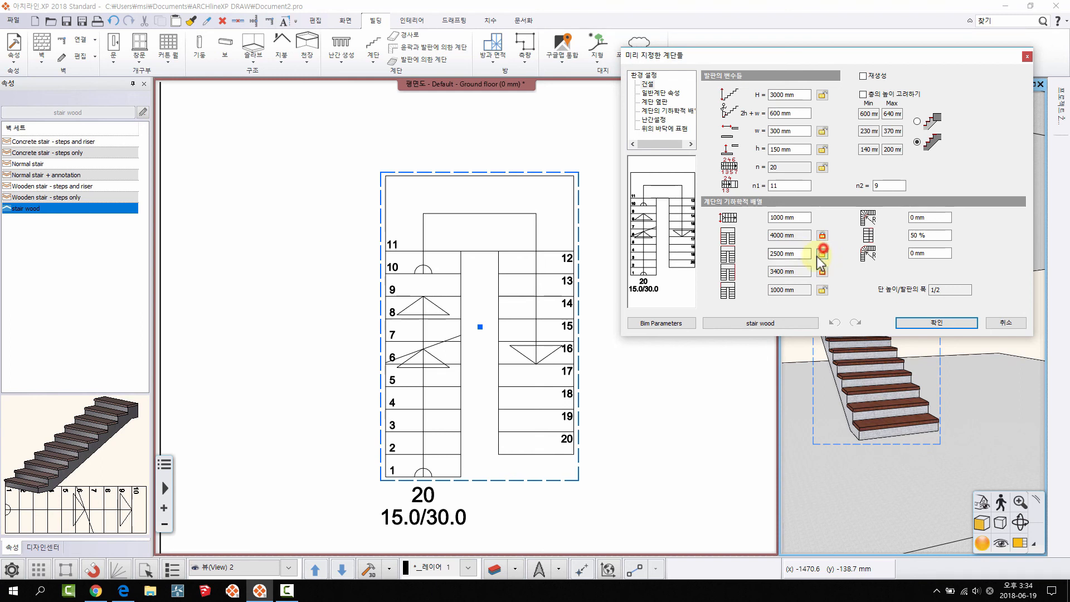
{"action": "left_click", "coordinate": [798, 254]}
{"action": "left_click", "coordinate": [822, 254]}
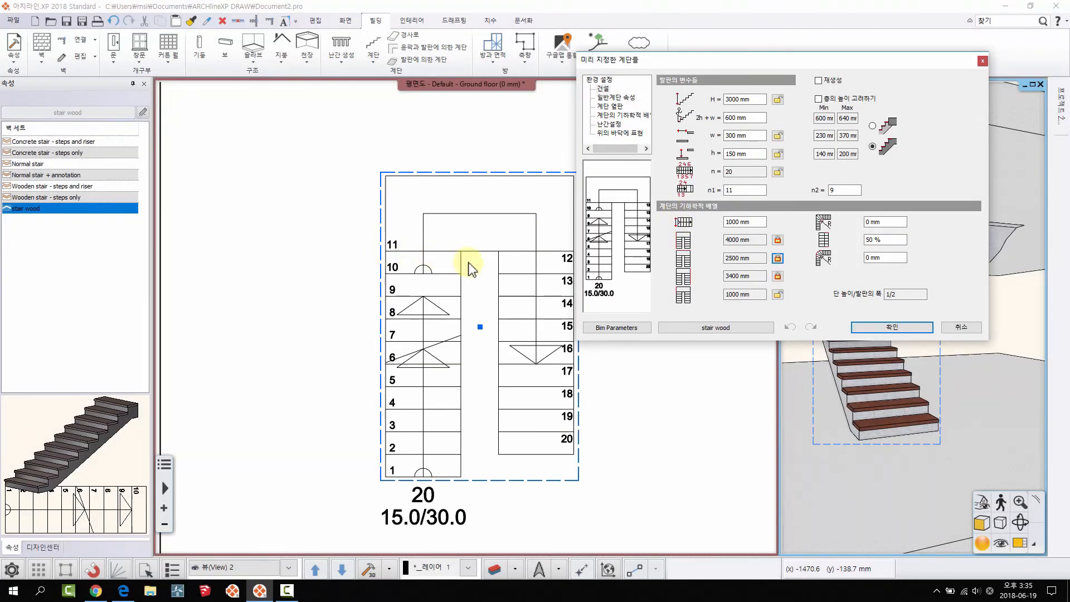
Set the flight width of the U-shaped stair to 1200 mm and check the preview.
{"action": "left_click", "coordinate": [758, 222]}
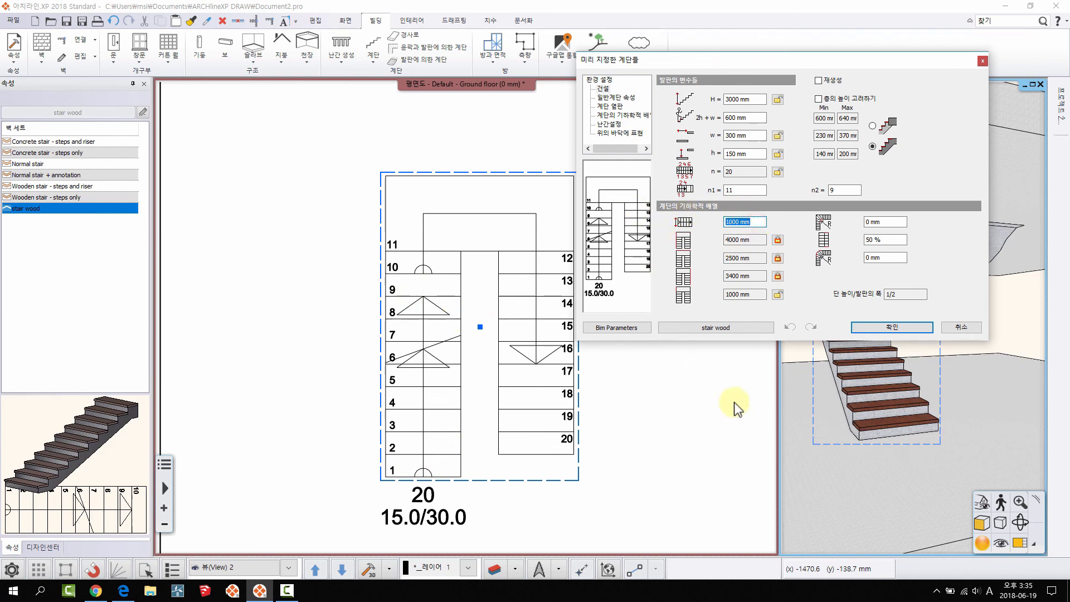
{"action": "type", "text": "120"}
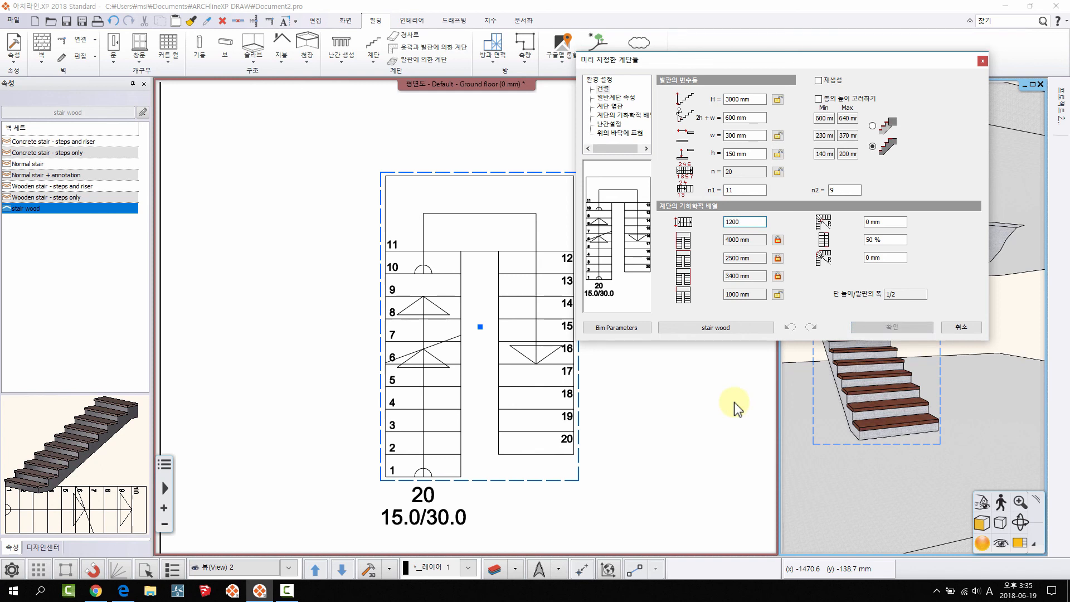
{"action": "type", "text": "0"}
{"action": "key", "text": "Return"}
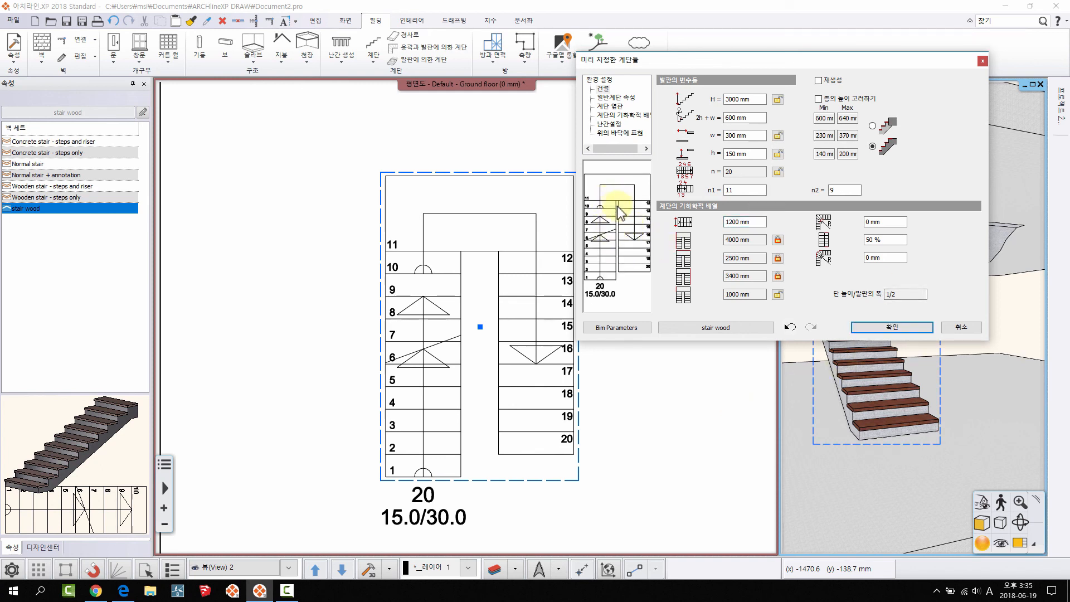
Set the stair's flight width to 1100 mm and apply the change to the floor plan.
{"action": "left_click", "coordinate": [757, 221]}
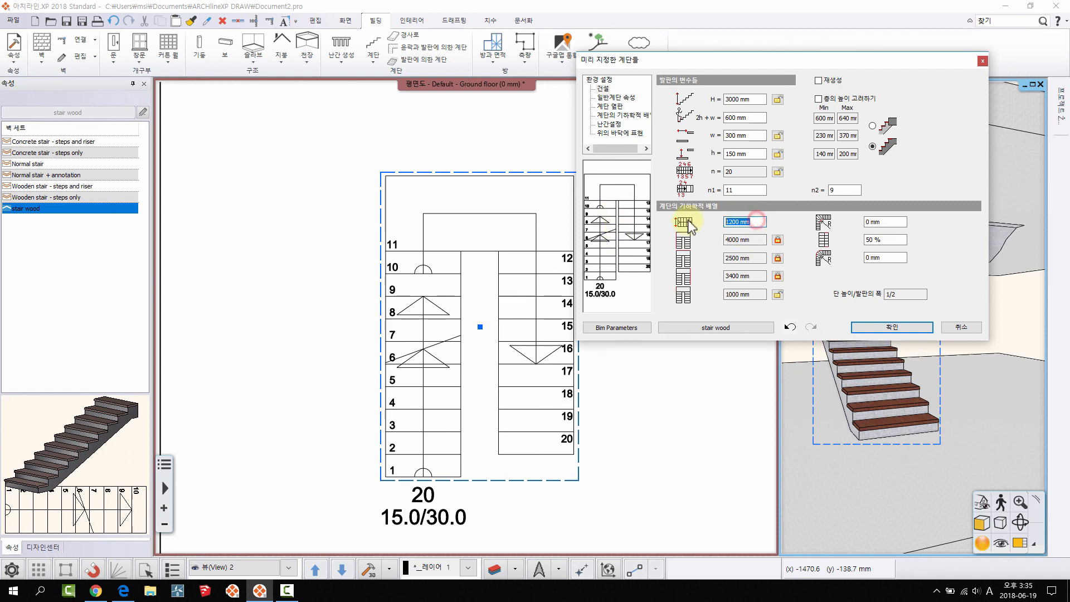
{"action": "type", "text": "1100"}
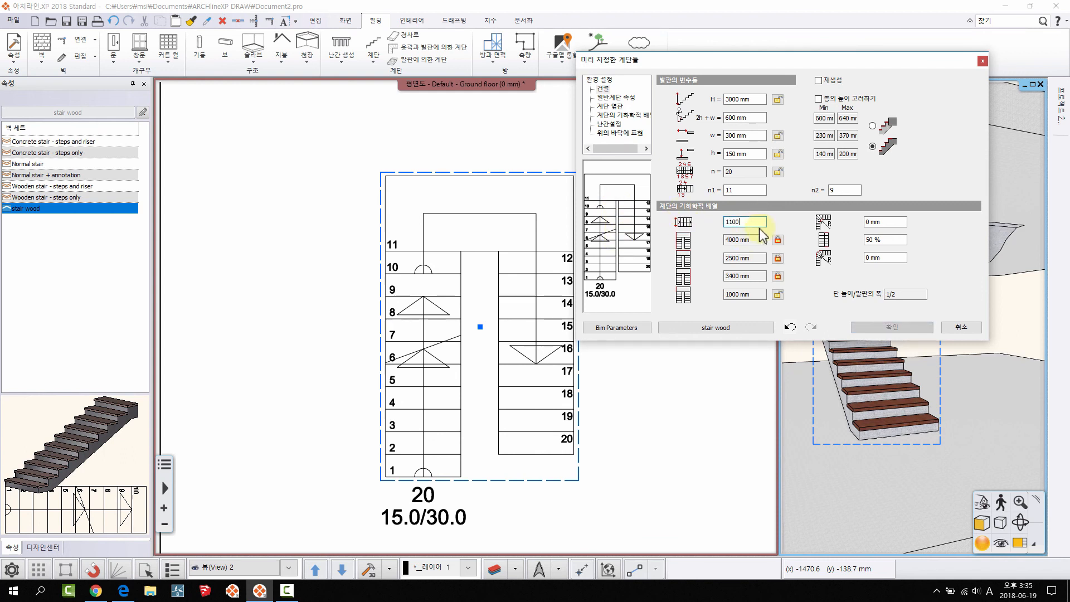
{"action": "key", "text": "Return"}
{"action": "left_click", "coordinate": [886, 325]}
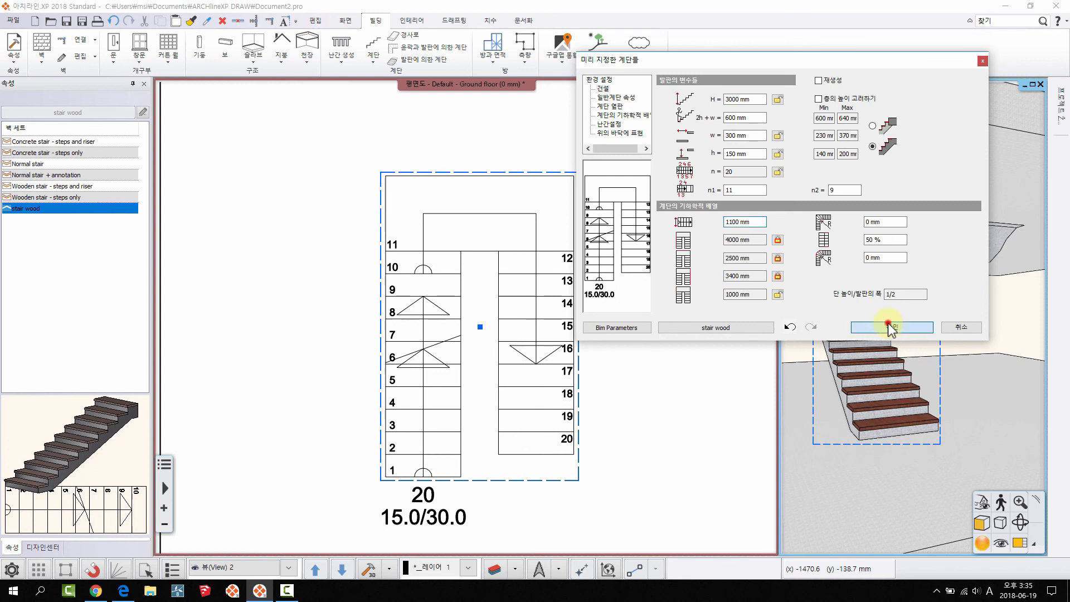
{"action": "middle_click_drag", "start_coordinate": [440, 267], "coordinate": [422, 243]}
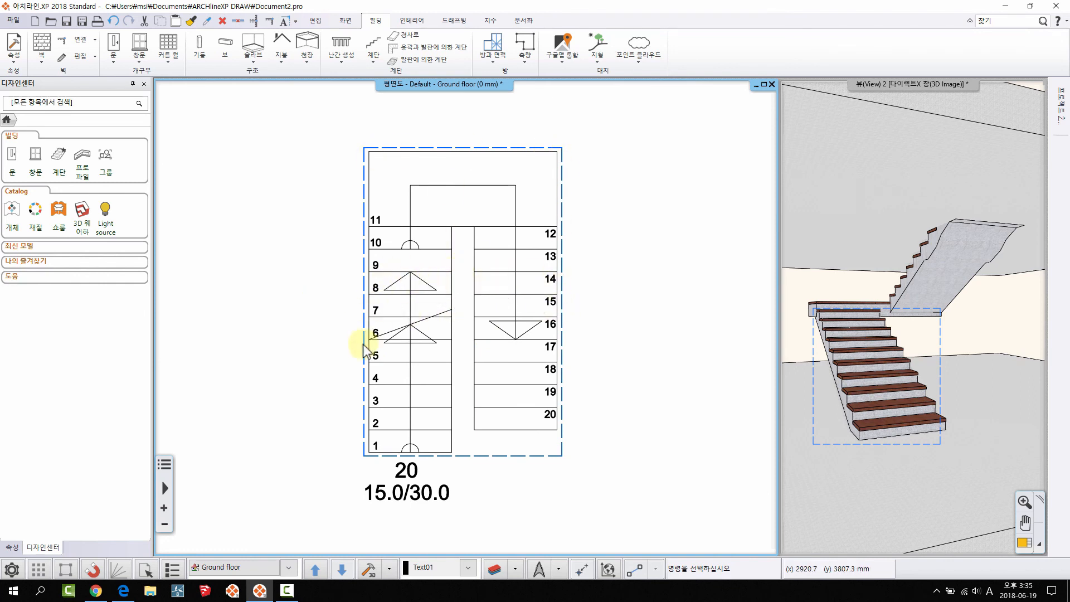
Open the properties of the 20-step U-shaped stair from the floor plan.
{"action": "left_click", "coordinate": [444, 301]}
{"action": "right_click", "coordinate": [444, 301]}
{"action": "left_click", "coordinate": [483, 326]}
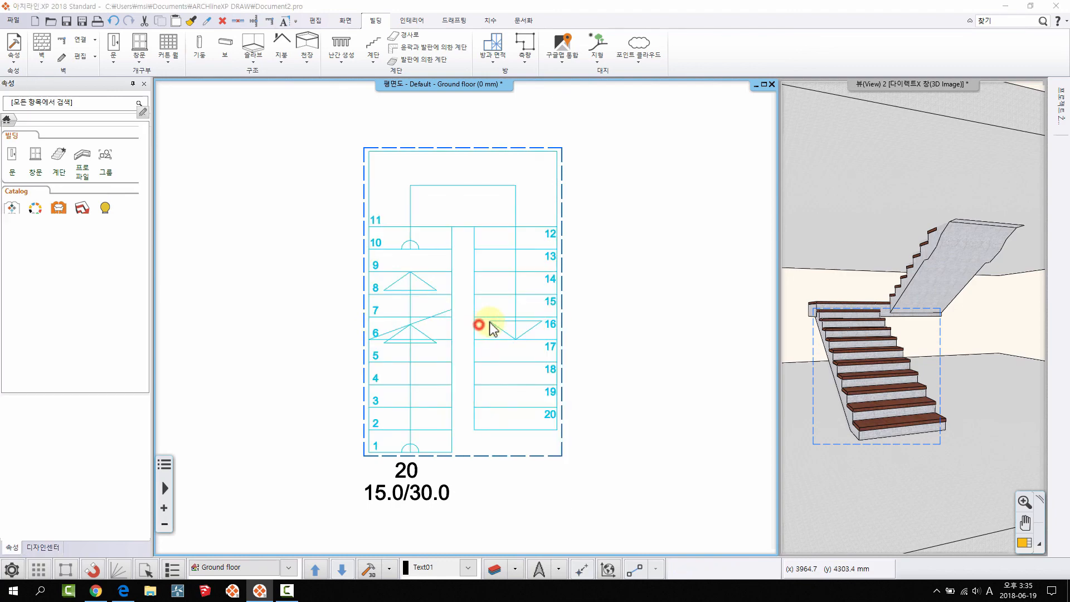